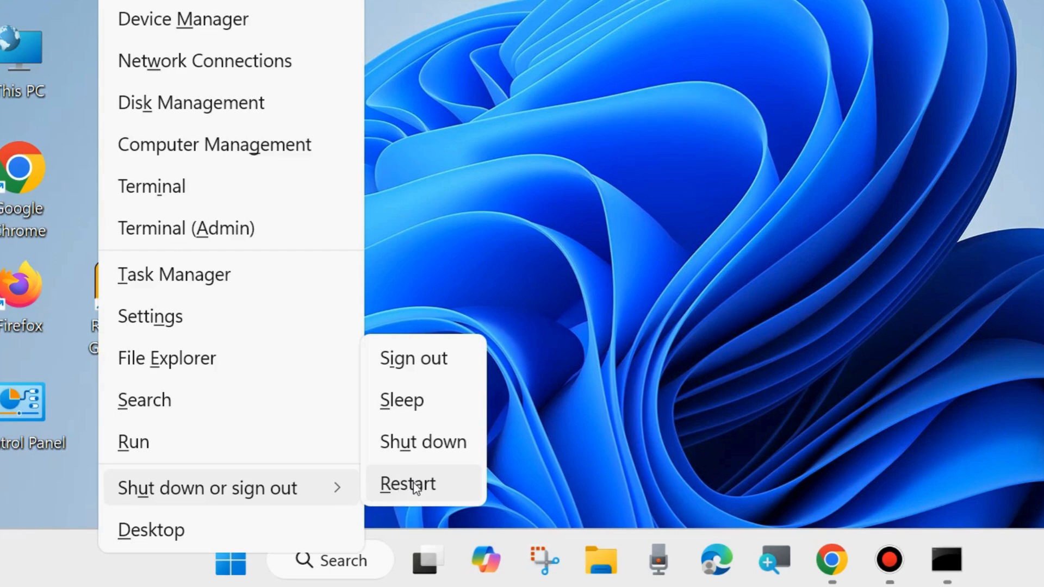
click(634, 187)
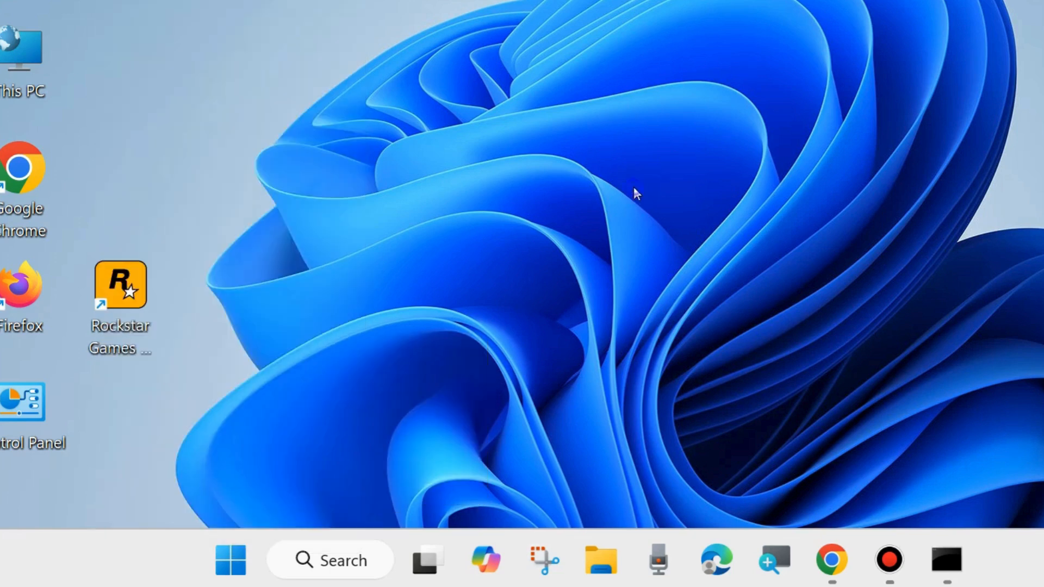
right_click(634, 187)
click(712, 22)
- Open Settings and go to the Installed apps list in the Apps section
click(233, 569)
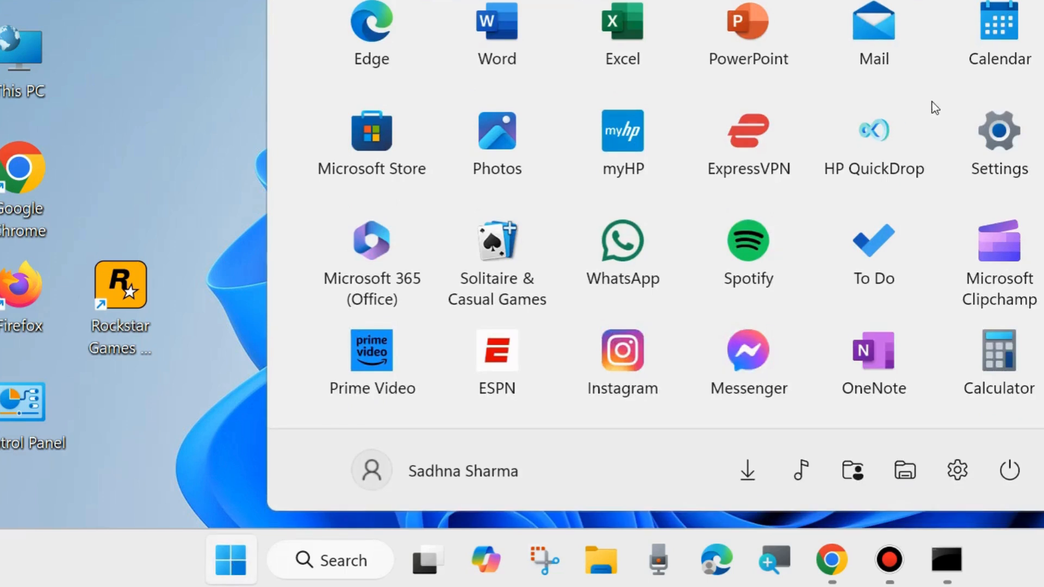
click(967, 152)
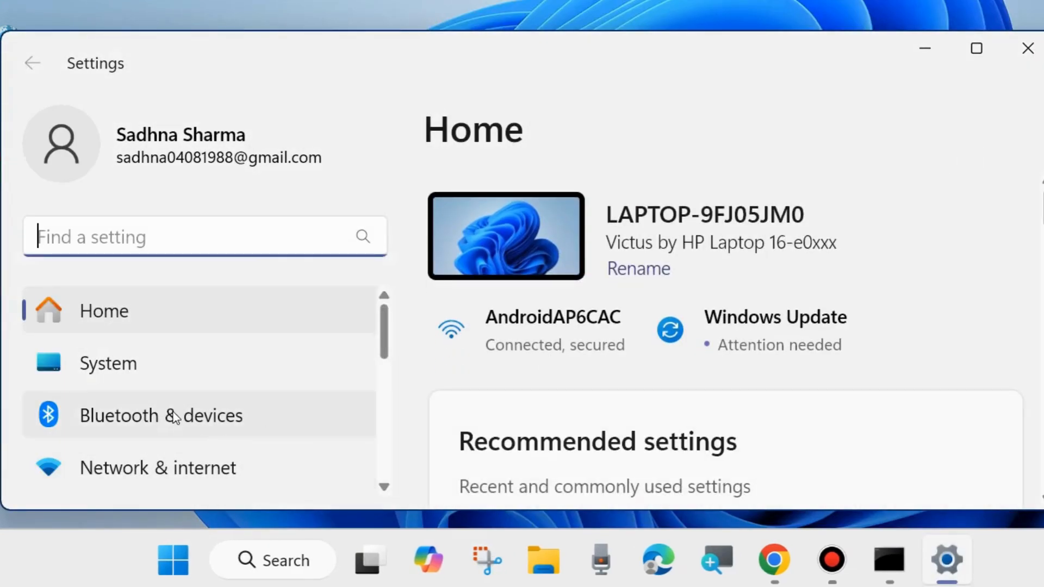
scroll(173, 414, down, 3)
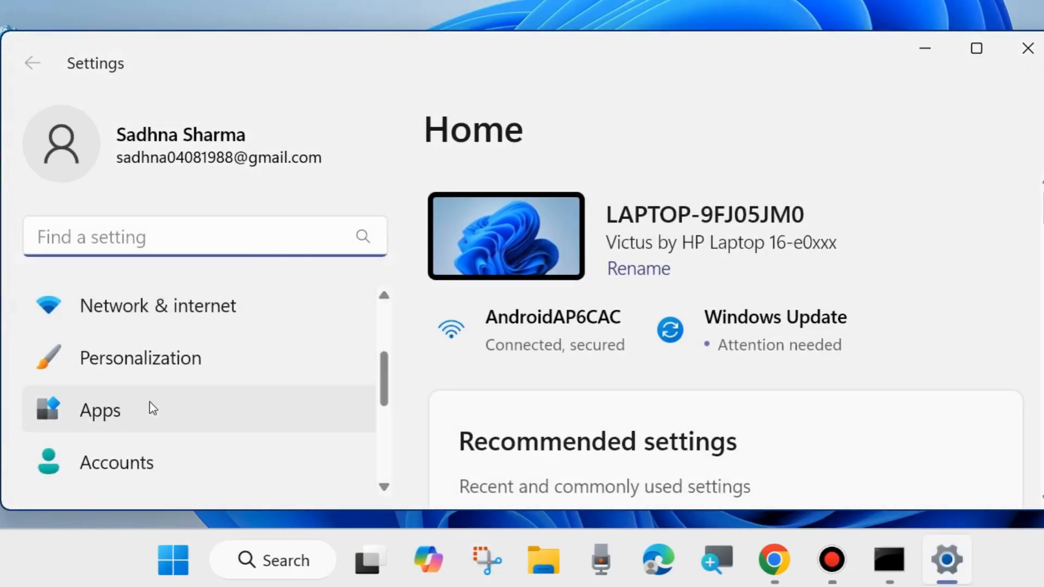
click(107, 415)
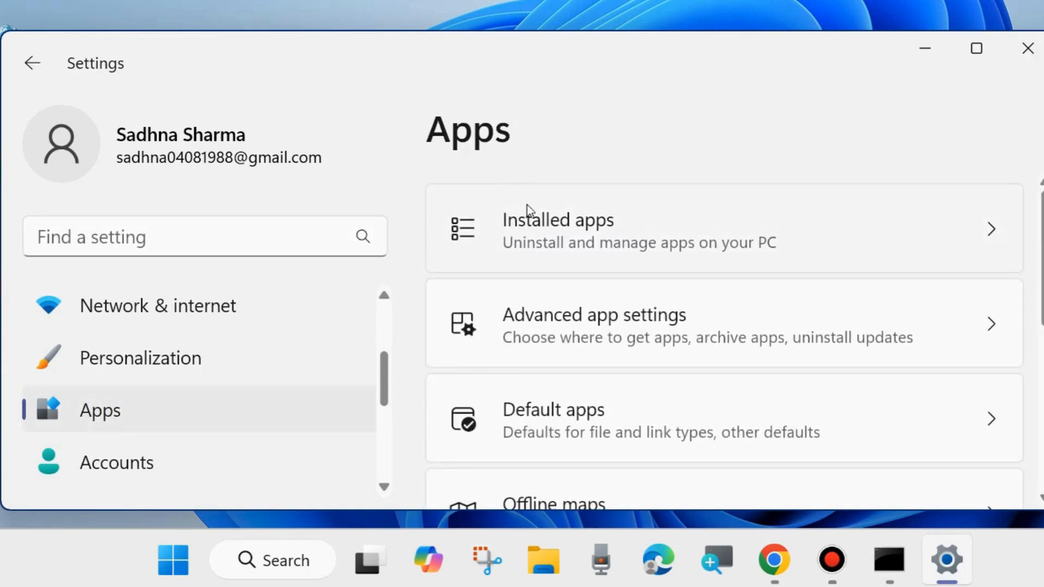
click(570, 225)
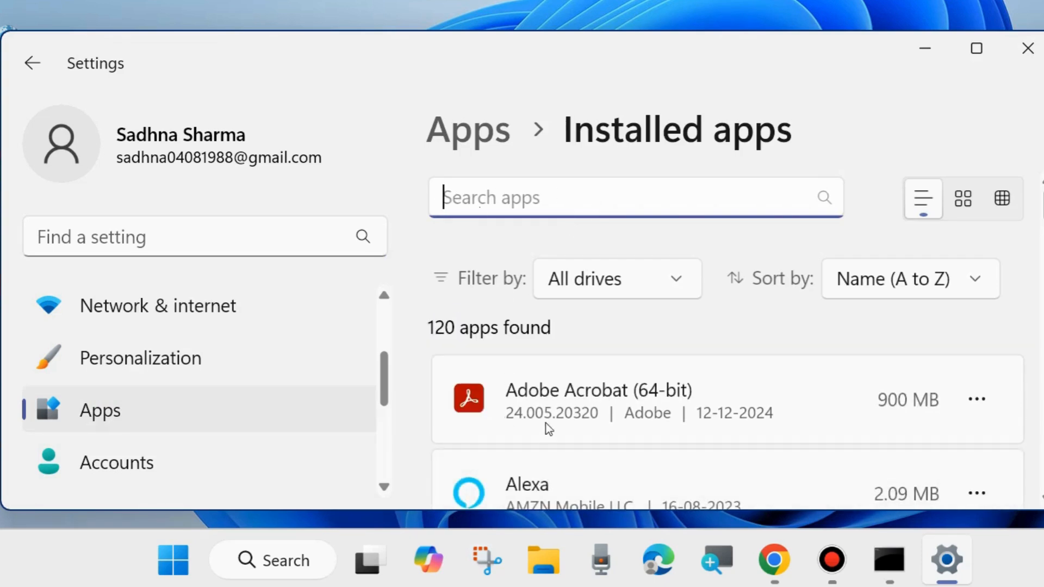
- Find Alexa among the installed apps and open its advanced options
scroll(566, 427, down, 2)
scroll(565, 427, down, 4)
scroll(562, 420, up, 1)
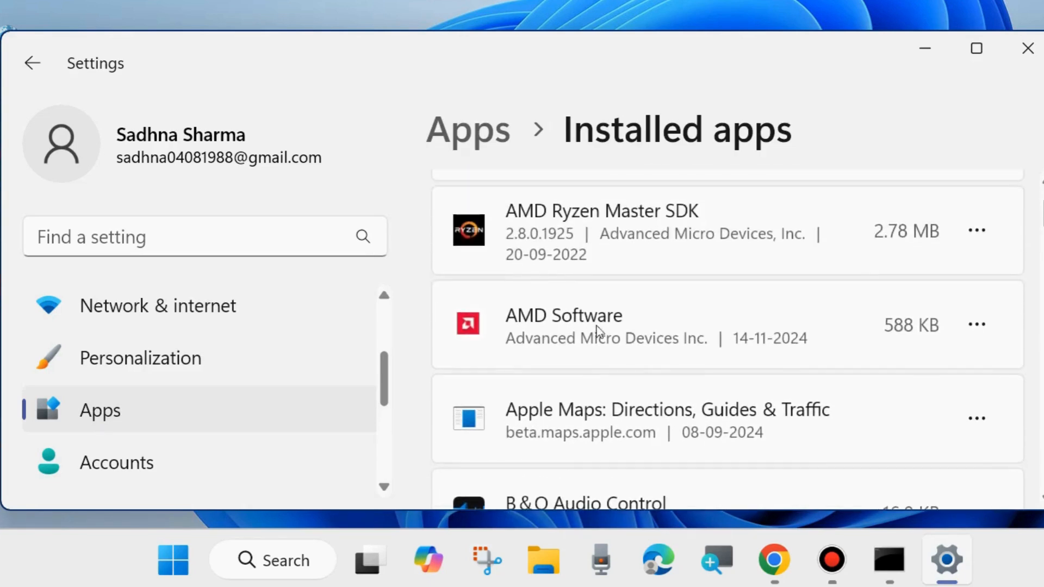
scroll(565, 348, up, 5)
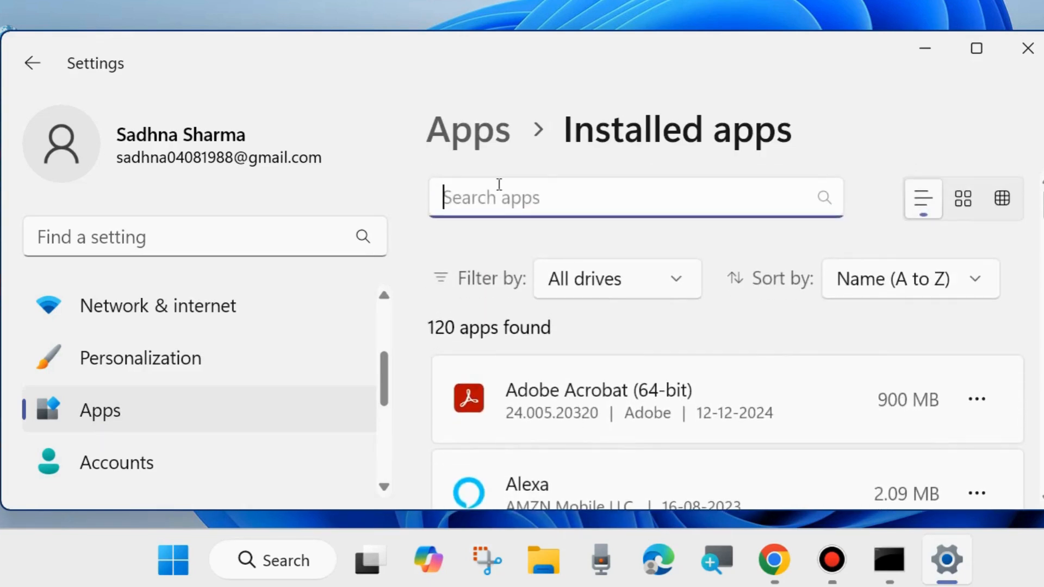
click(486, 193)
scroll(764, 397, down, 2)
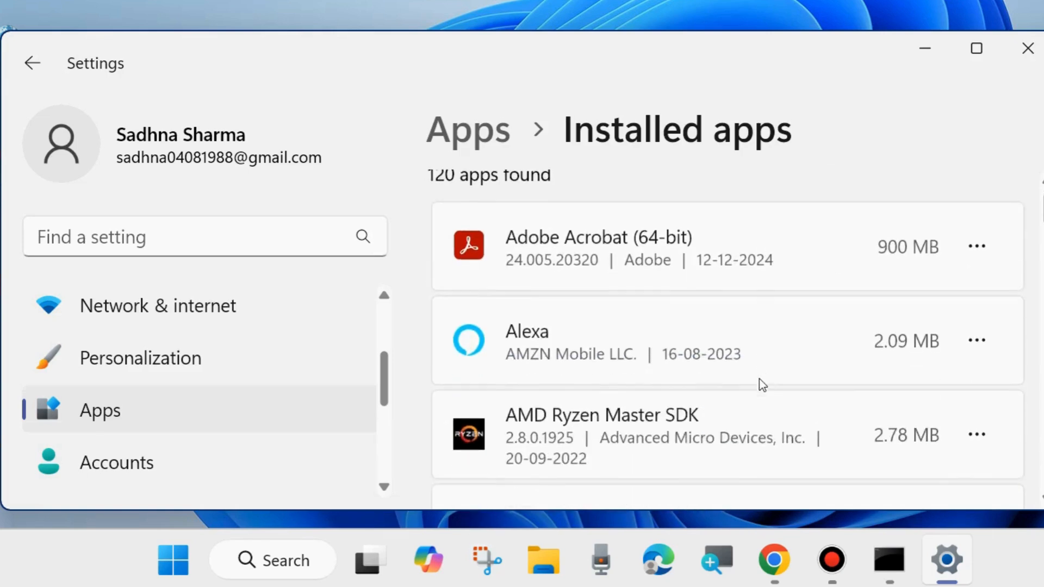
click(977, 341)
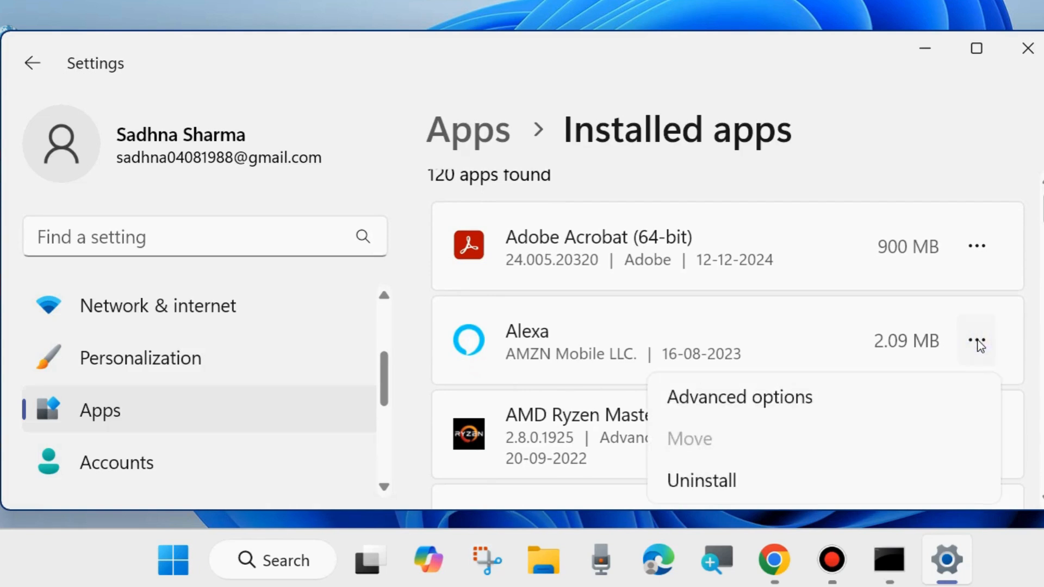
click(728, 397)
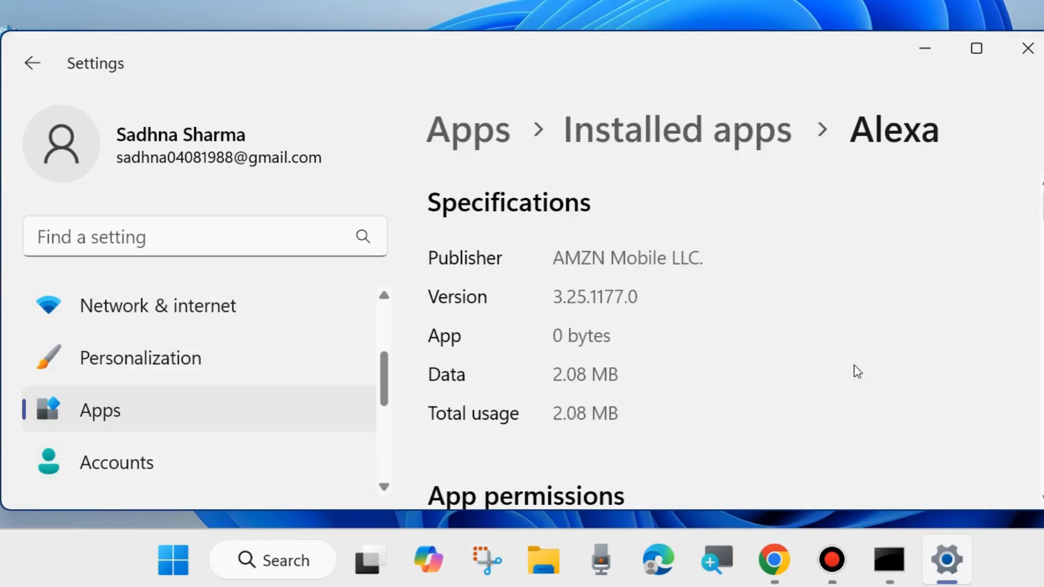
- Repair the Alexa app from its Reset section
scroll(869, 366, down, 10)
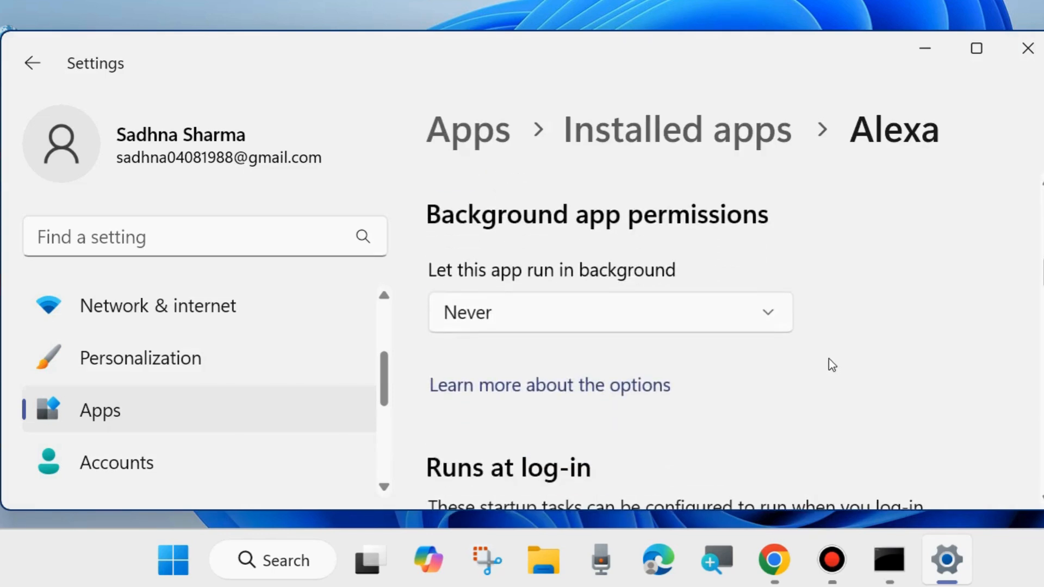
scroll(828, 359, down, 2)
scroll(831, 363, down, 10)
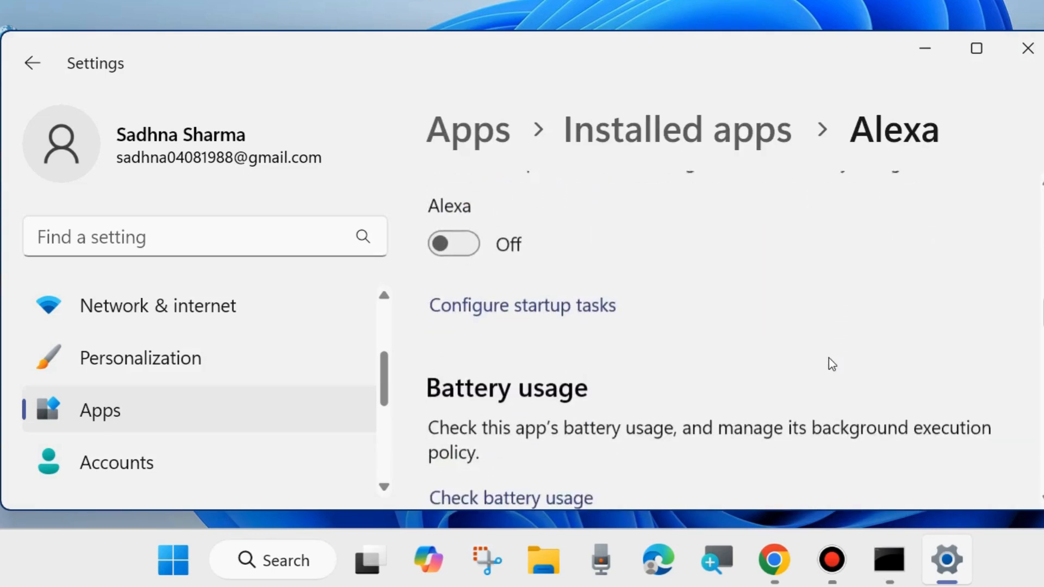
scroll(829, 358, down, 5)
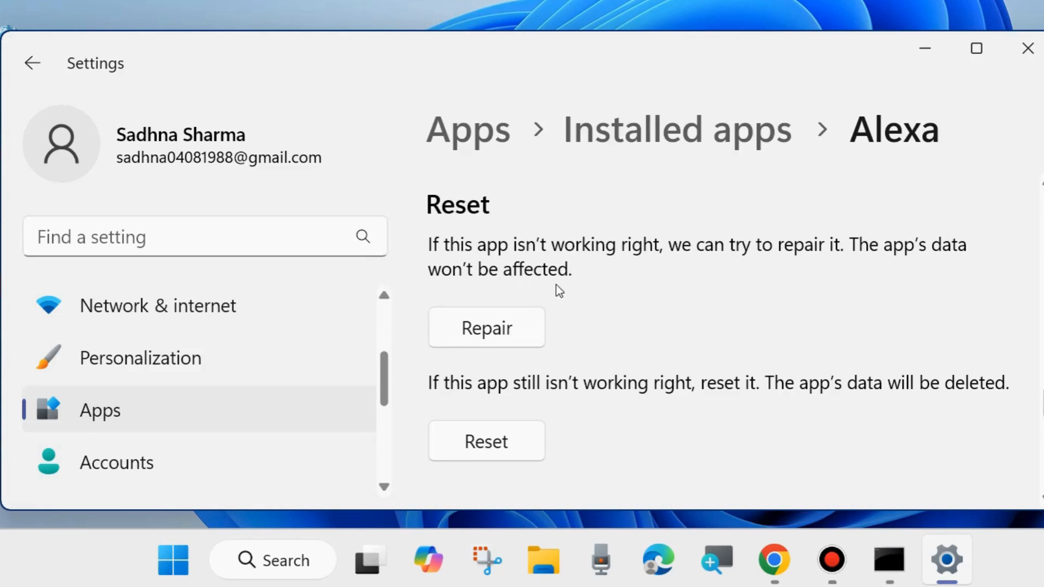
click(471, 327)
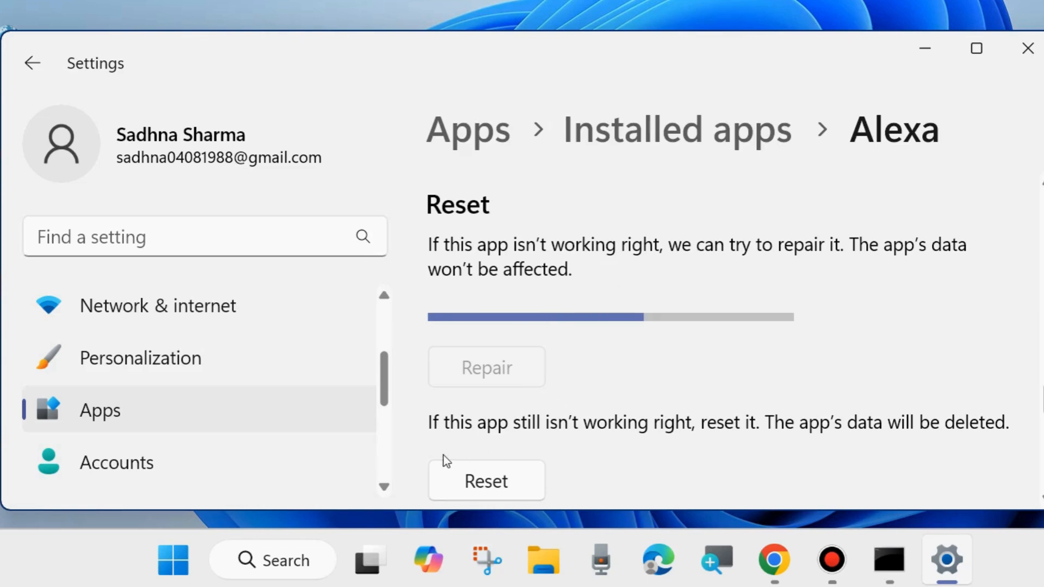
- Reset the Alexa app, accepting deletion of its data, and close Settings
scroll(512, 433, down, 3)
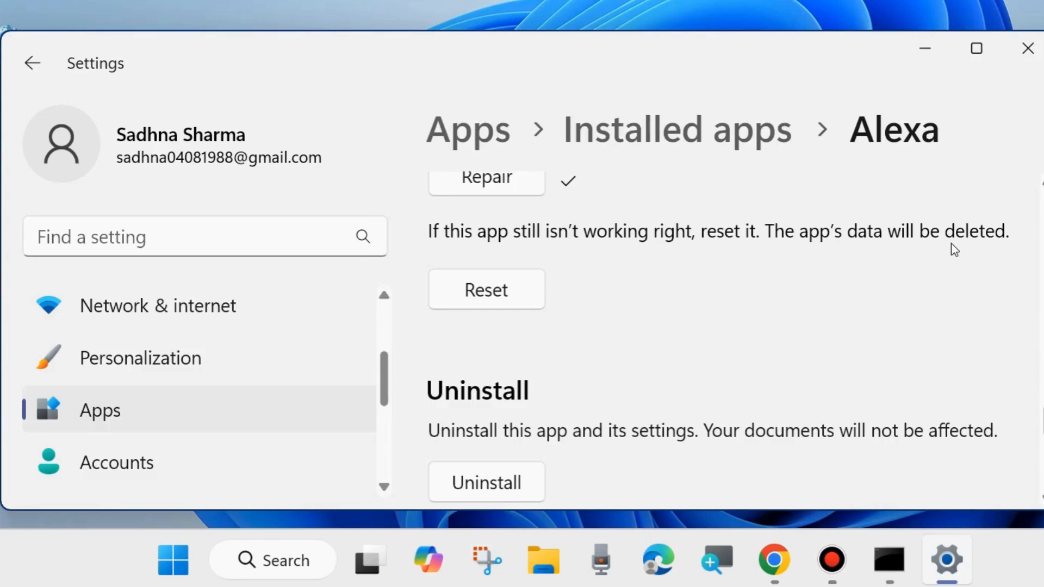
click(487, 292)
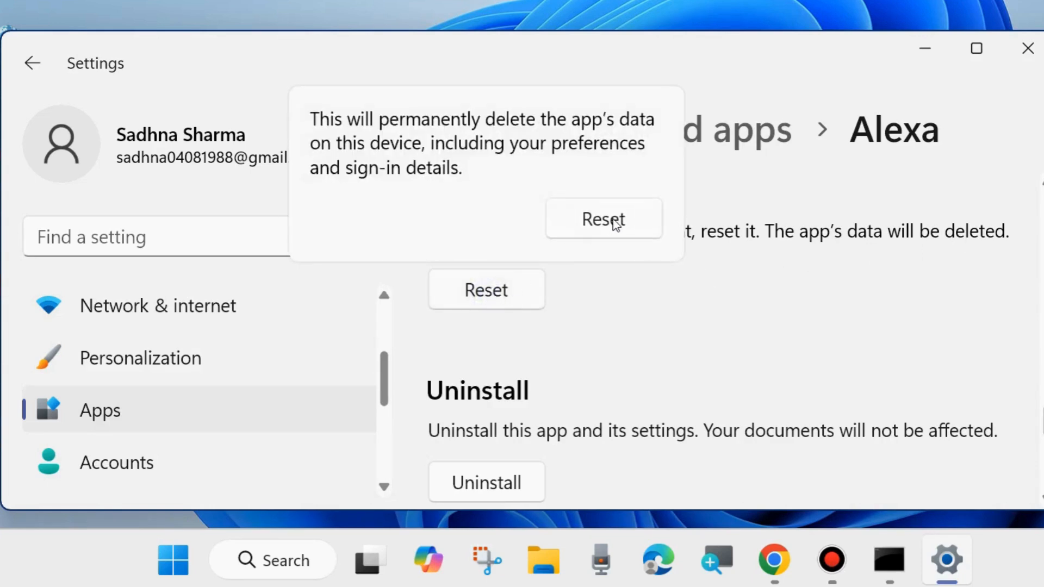
click(605, 216)
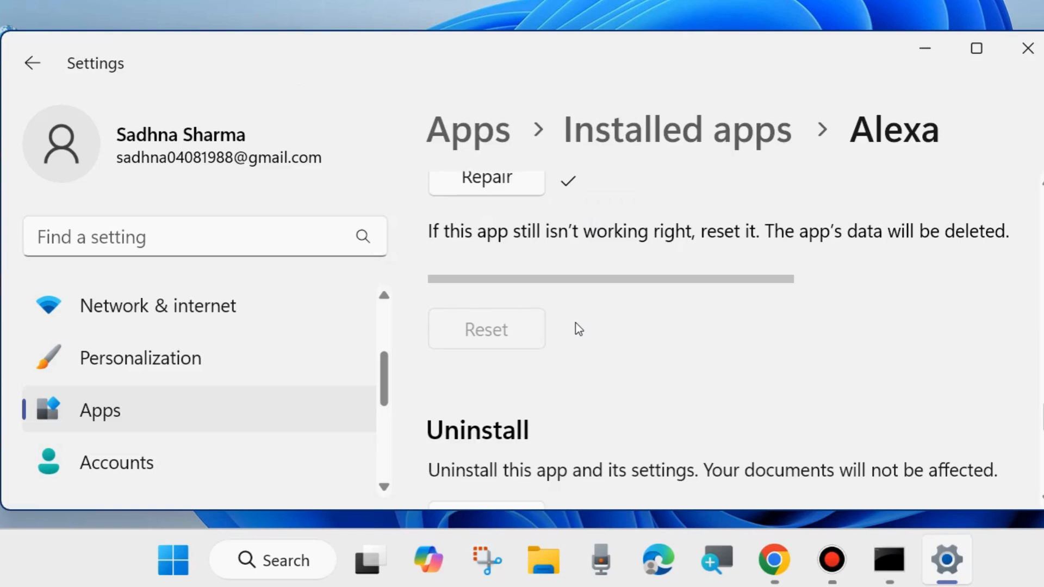
scroll(578, 328, down, 3)
scroll(576, 327, up, 2)
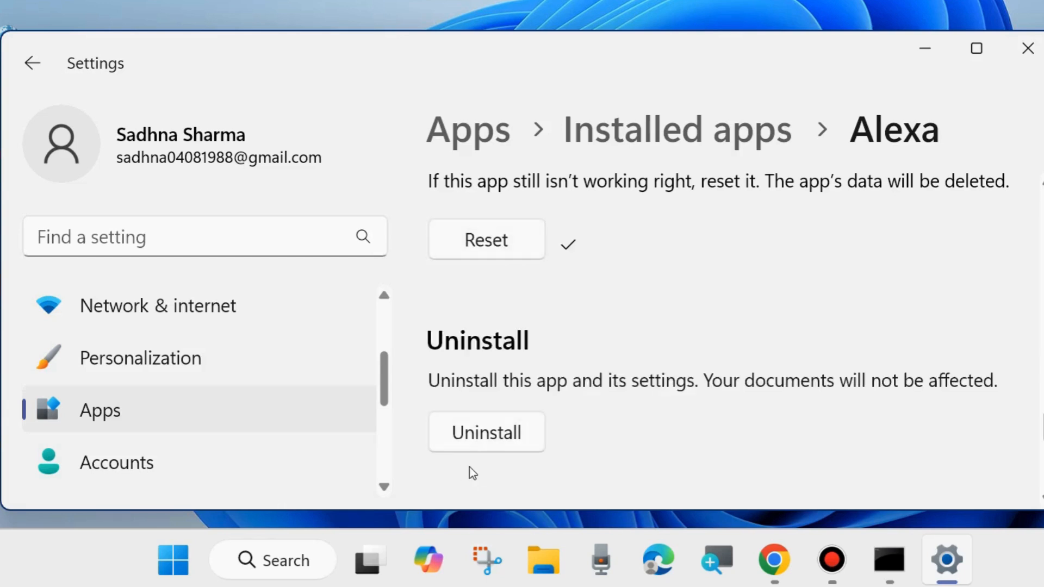
click(1027, 53)
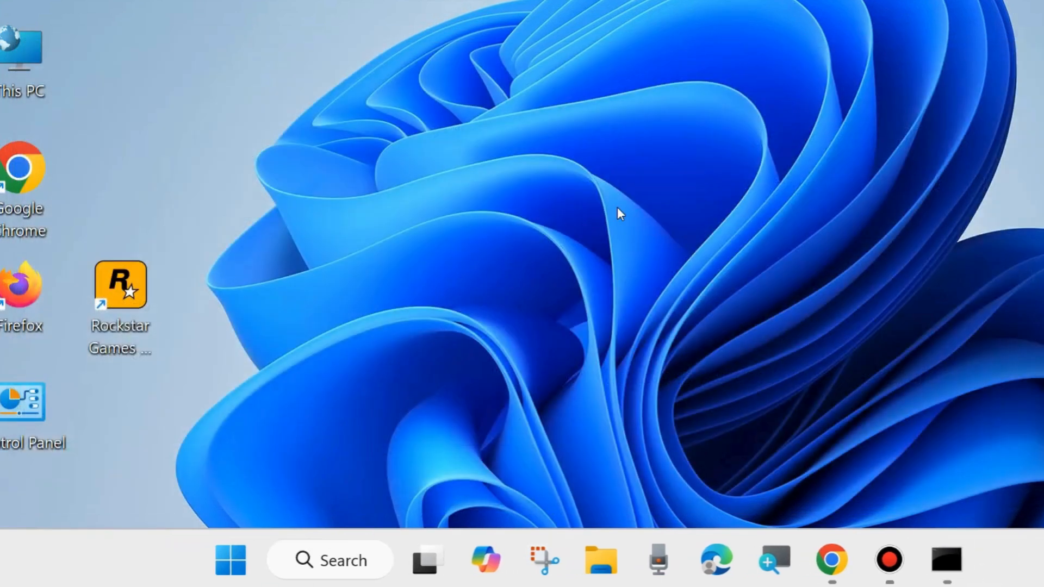
- Reopen Settings and go to the Windows Update page
right_click(226, 559)
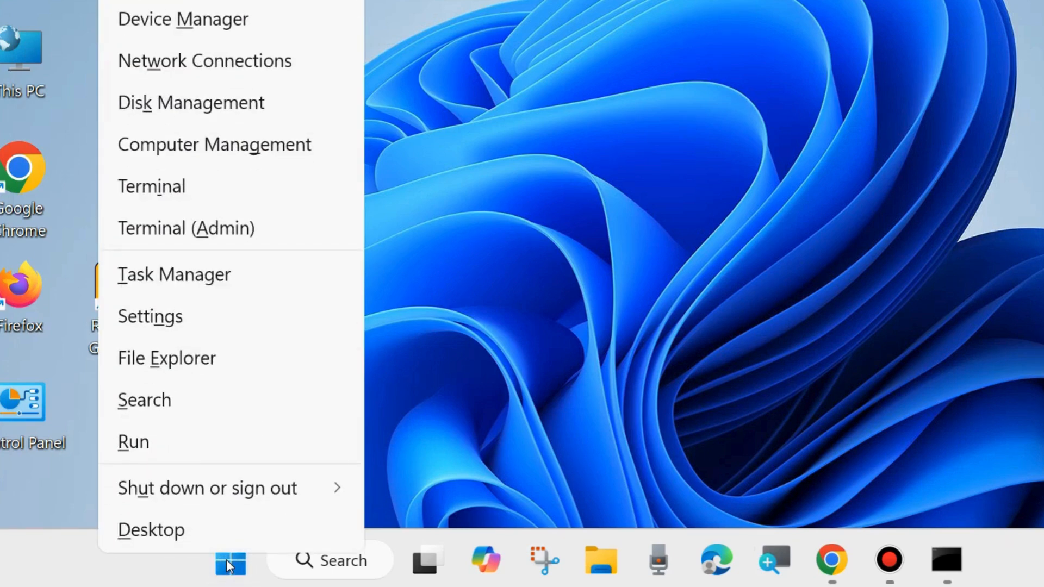
click(163, 318)
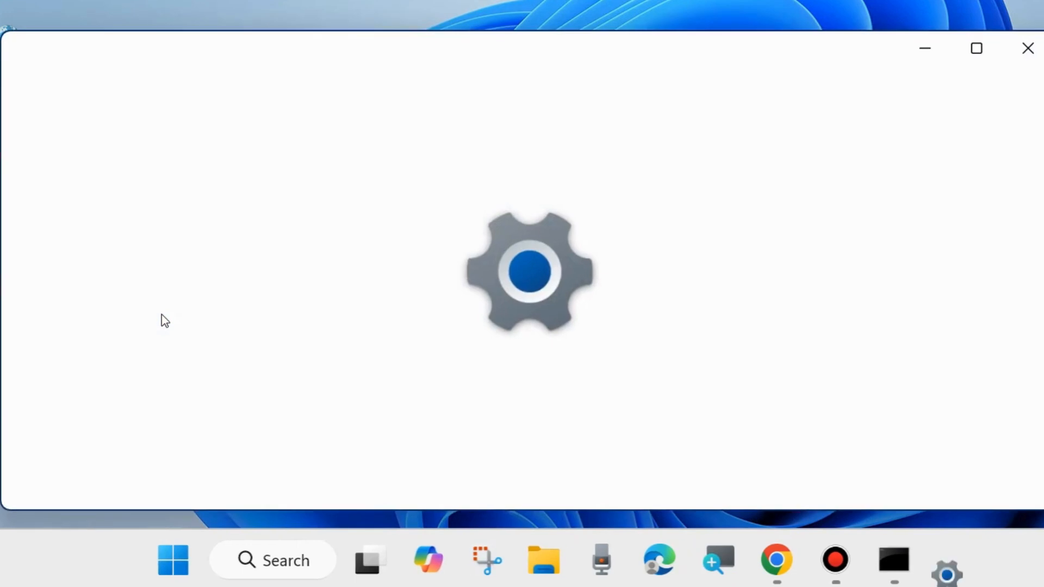
scroll(147, 413, down, 8)
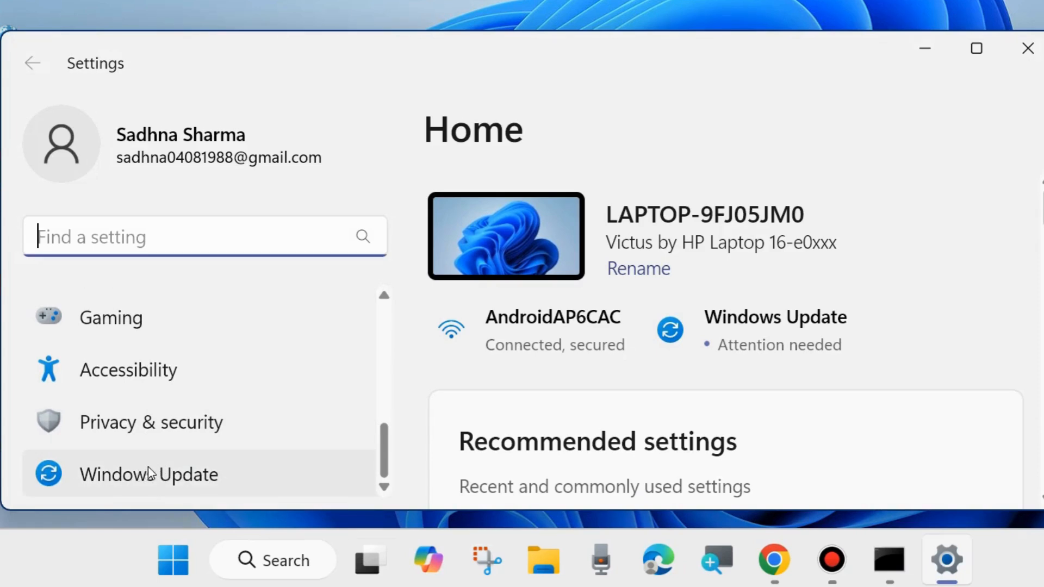
click(150, 474)
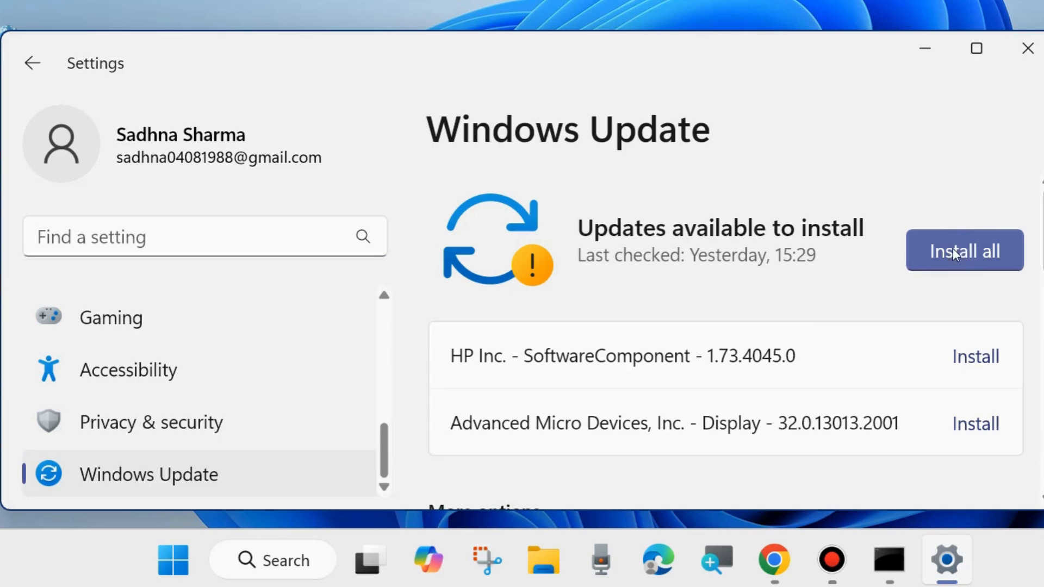
- Select the HP Inc. - Firmware - 15.22.0.0 driver under the advanced optional updates and close Settings without installing it
scroll(699, 335, down, 10)
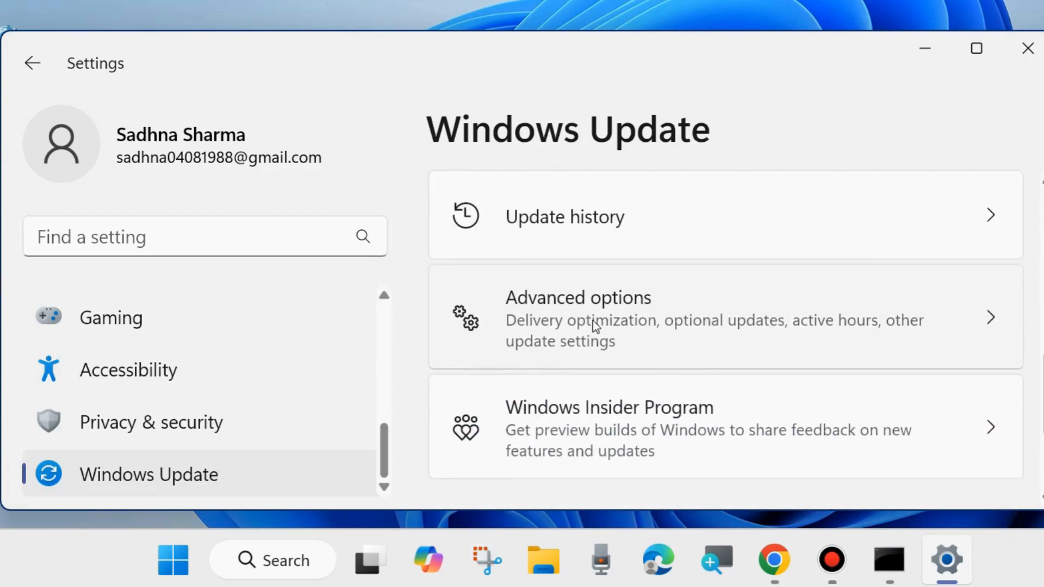
click(591, 325)
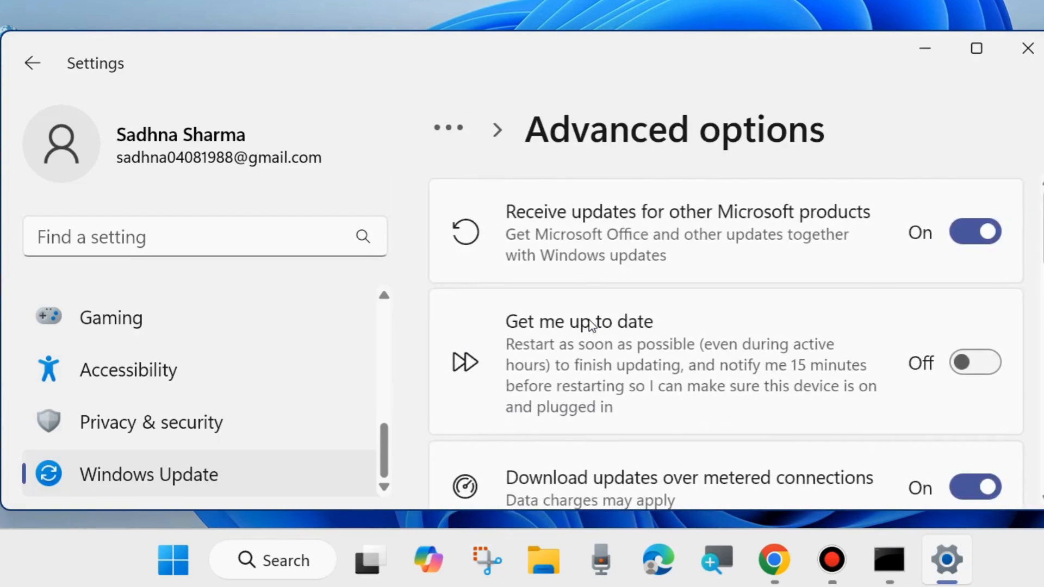
scroll(753, 333, down, 10)
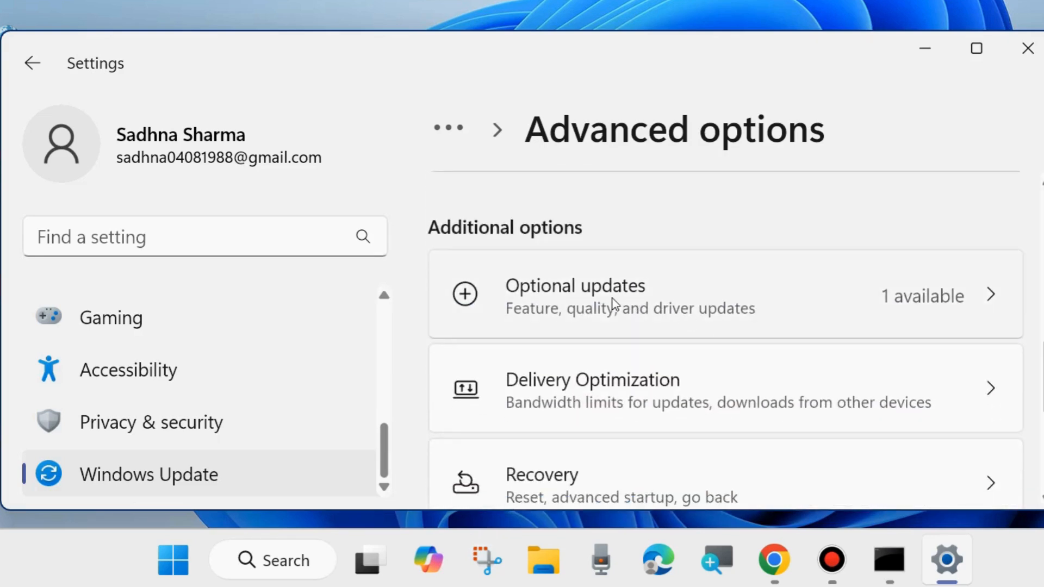
click(612, 298)
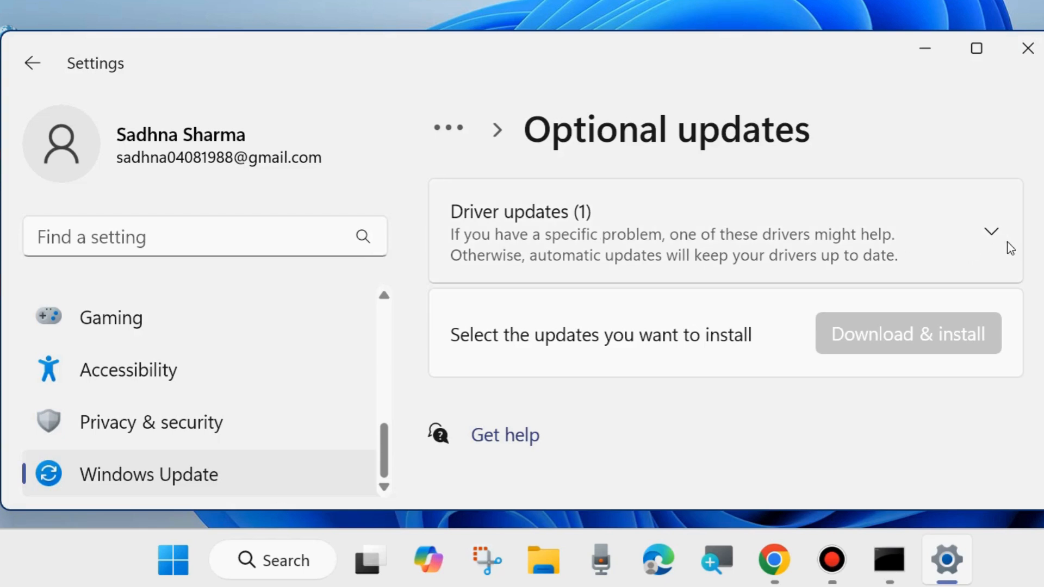
click(991, 231)
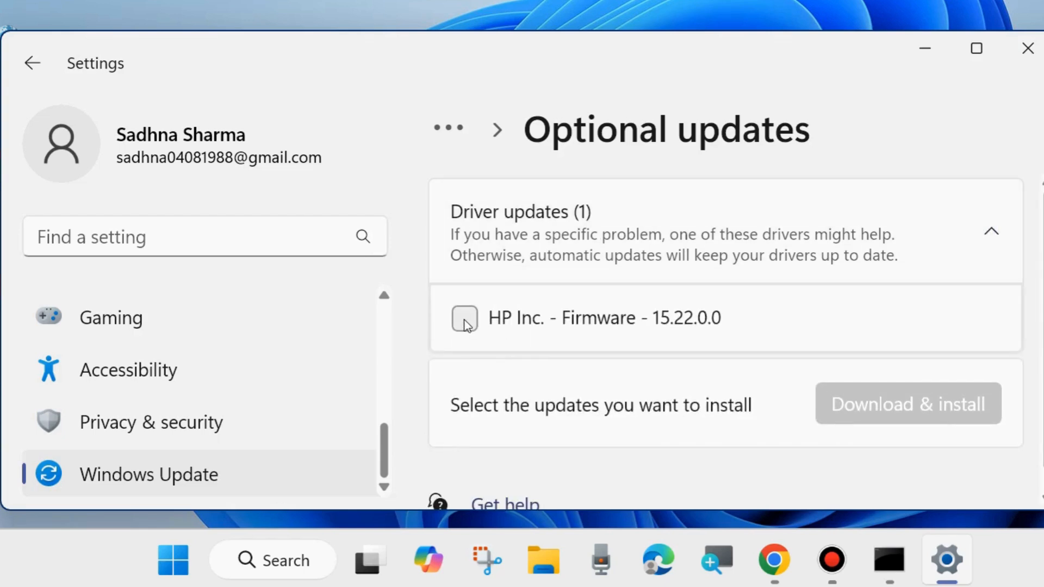
click(464, 320)
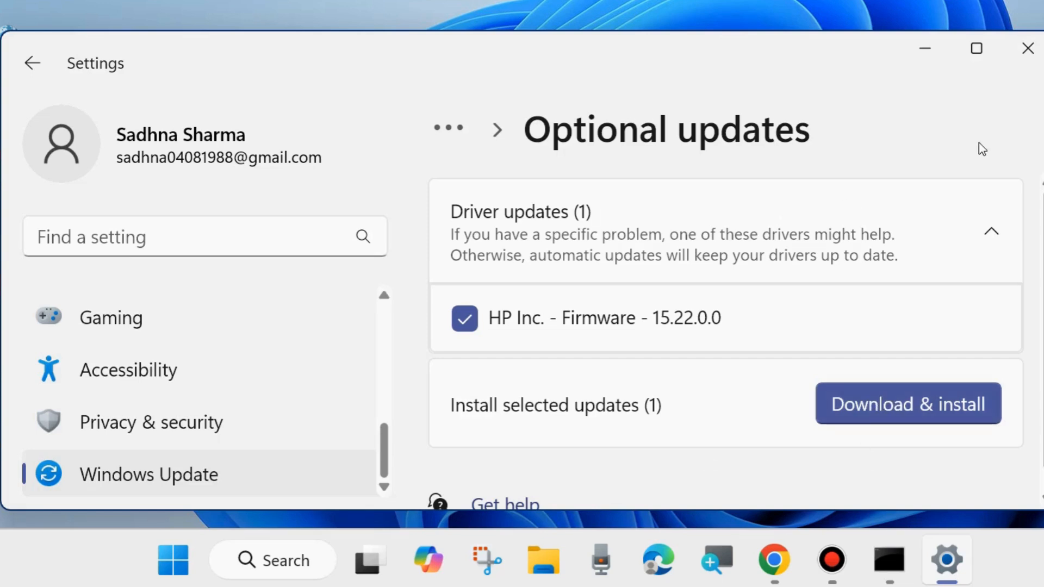
click(1026, 53)
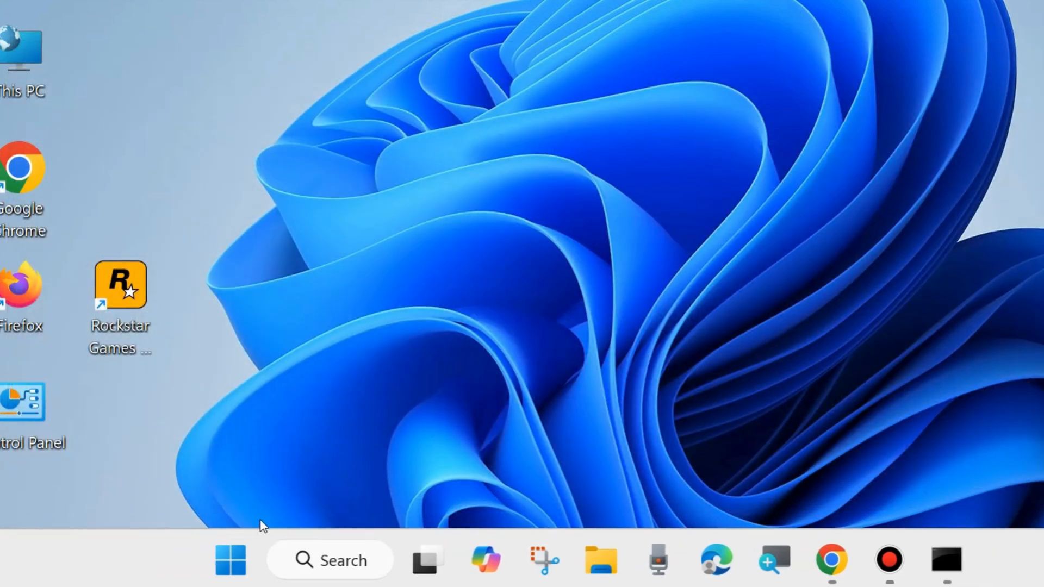
- Open the Windows Temp folder by running temp, and bring its window fully into view
right_click(228, 560)
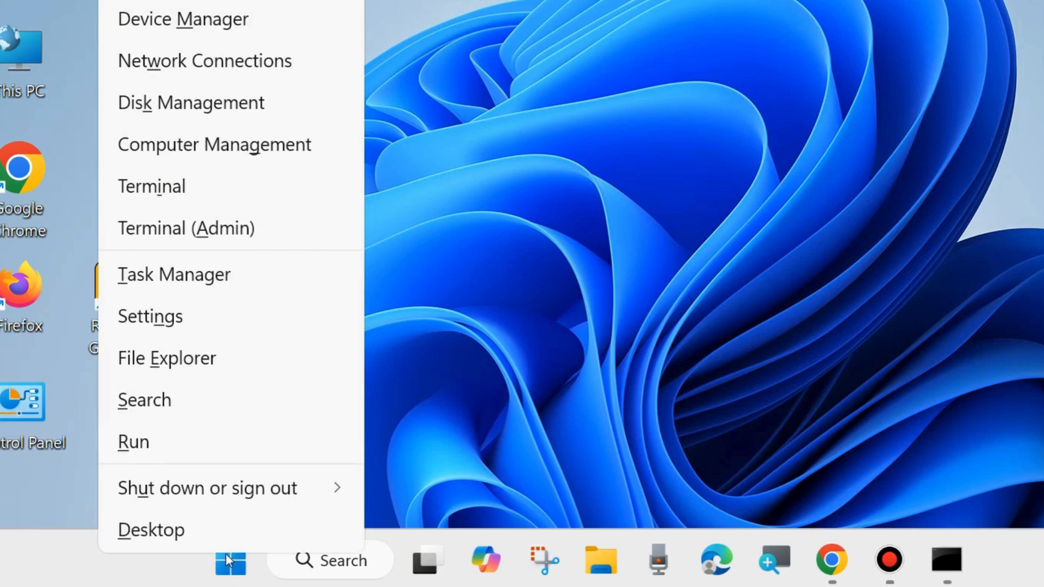
click(152, 442)
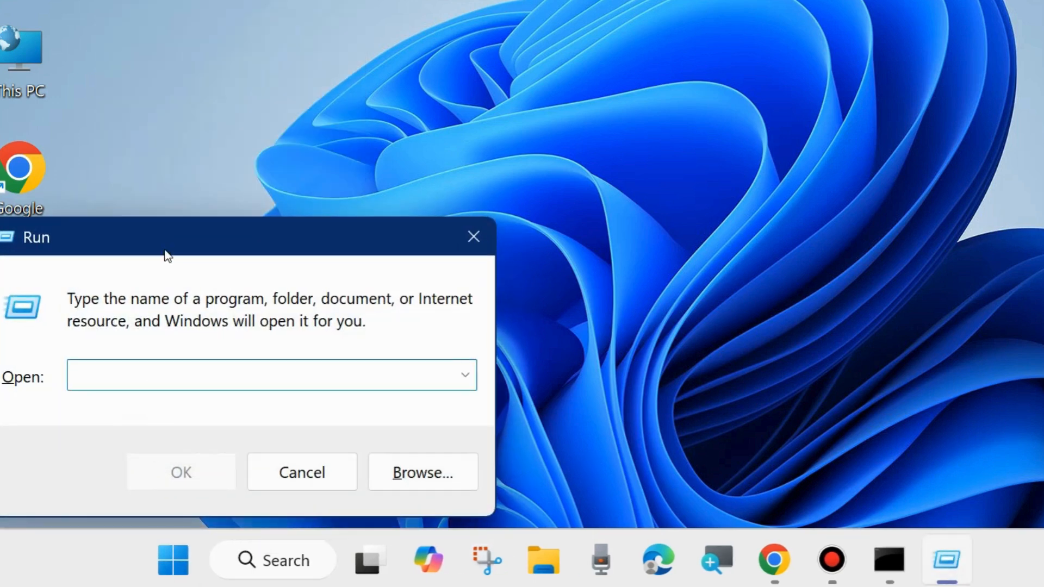
drag(165, 251, 488, 119)
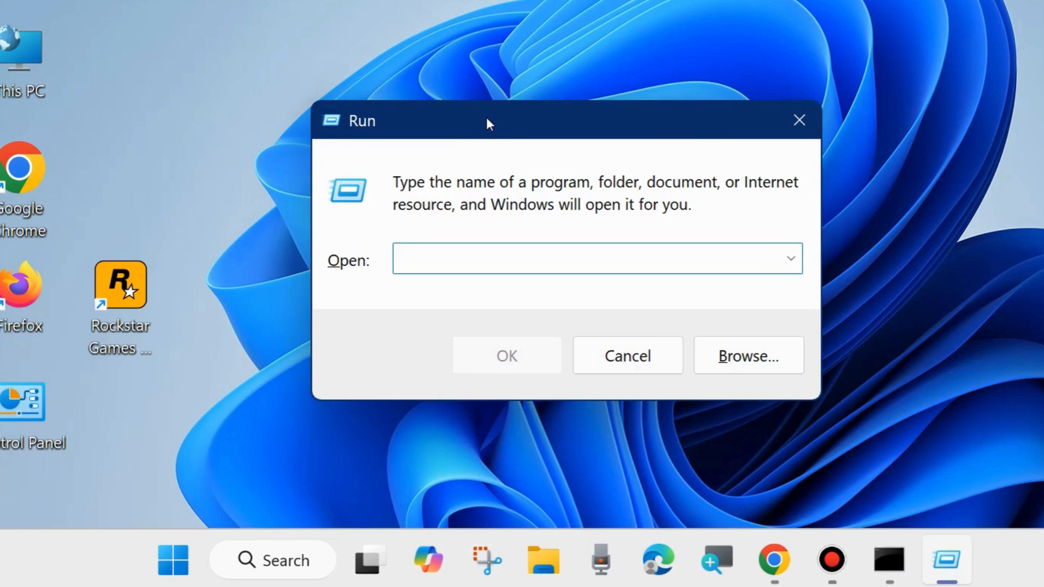
text(temp)
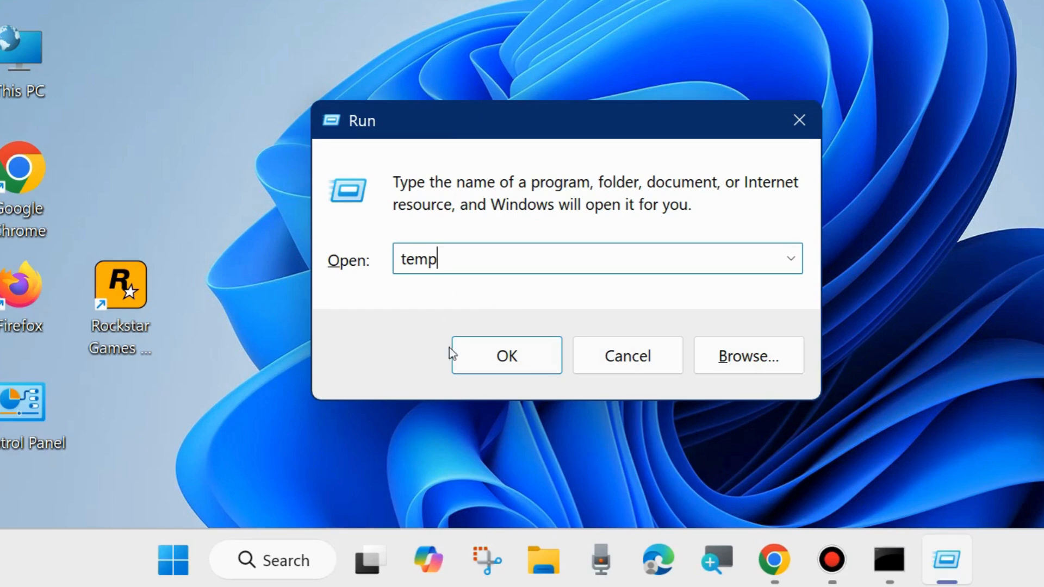
click(506, 359)
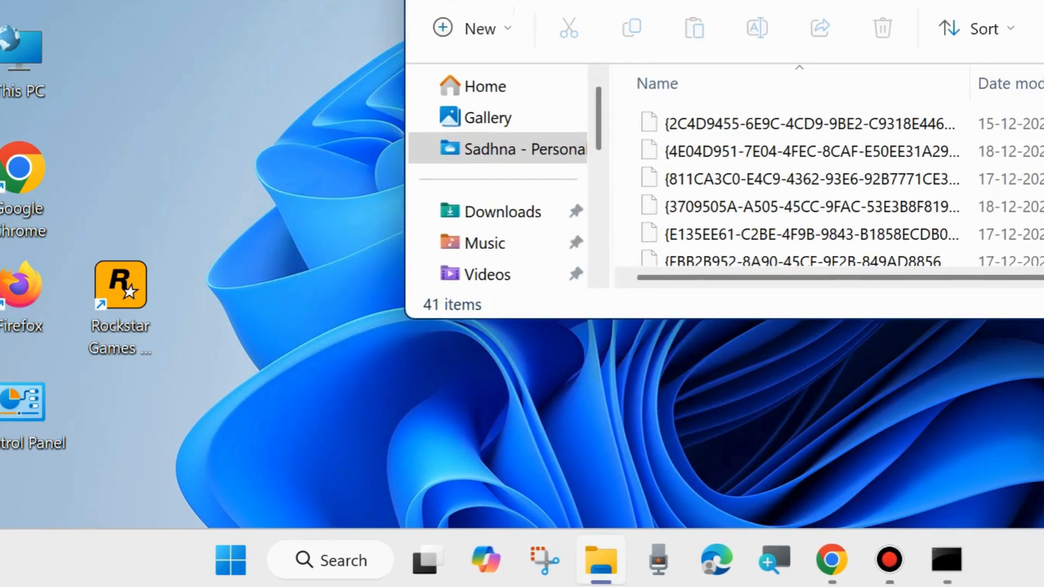
drag(854, 1, 534, 61)
- Delete all items in the Windows Temp folder, skipping files that are in use, and close the folder
click(398, 299)
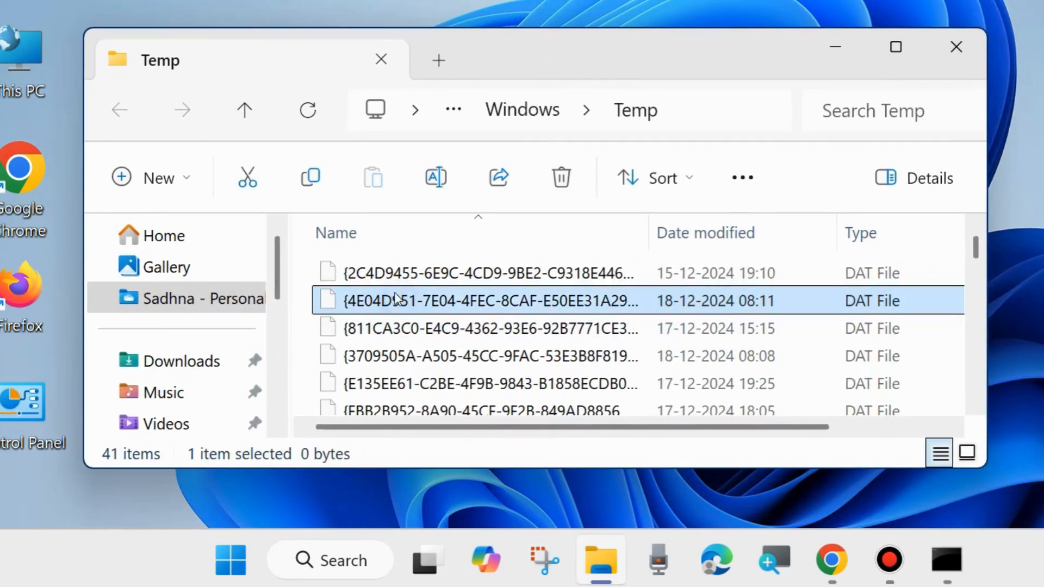
key(ctrl+a)
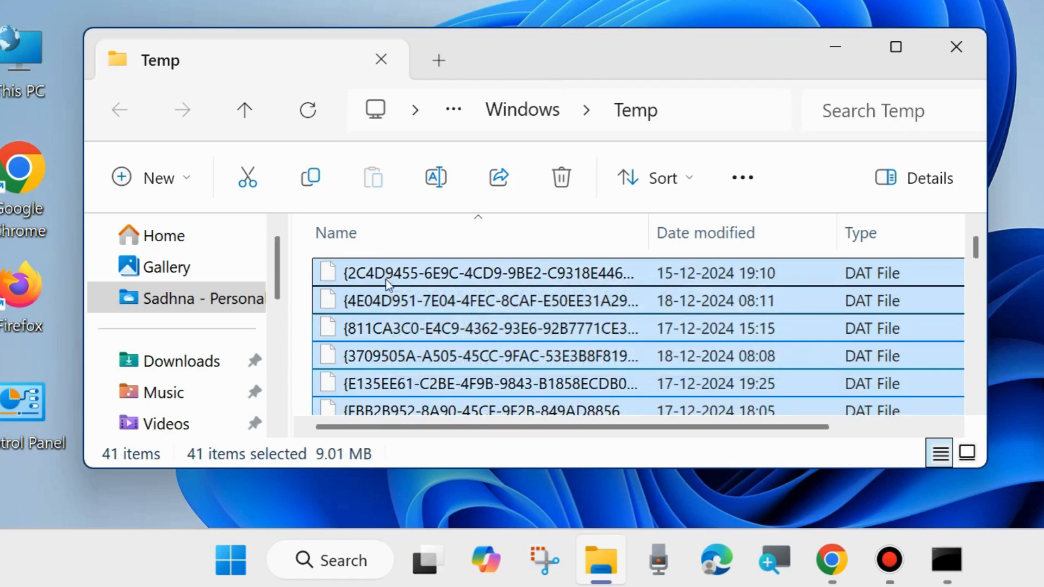
click(558, 179)
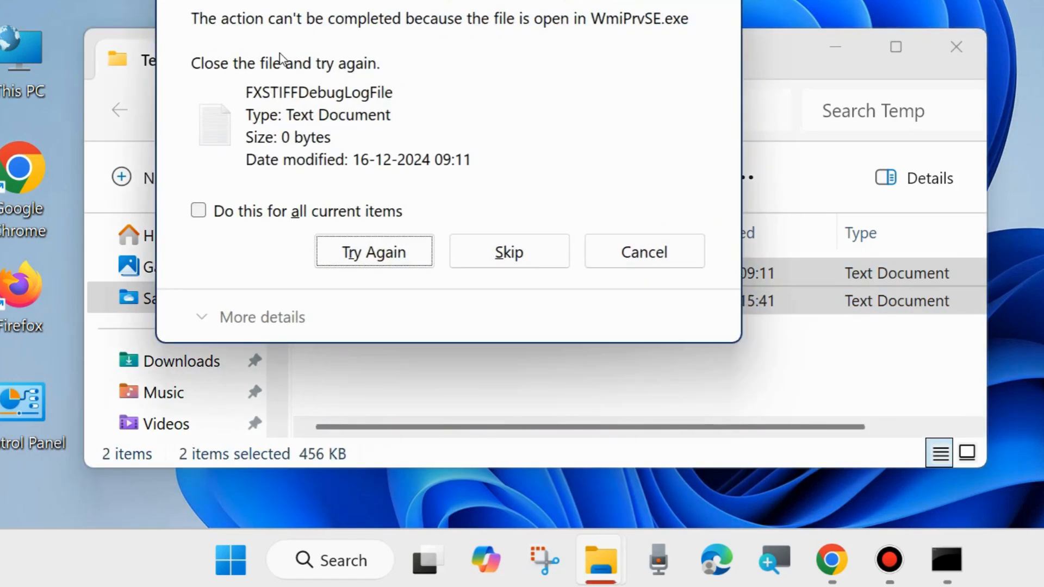
click(501, 252)
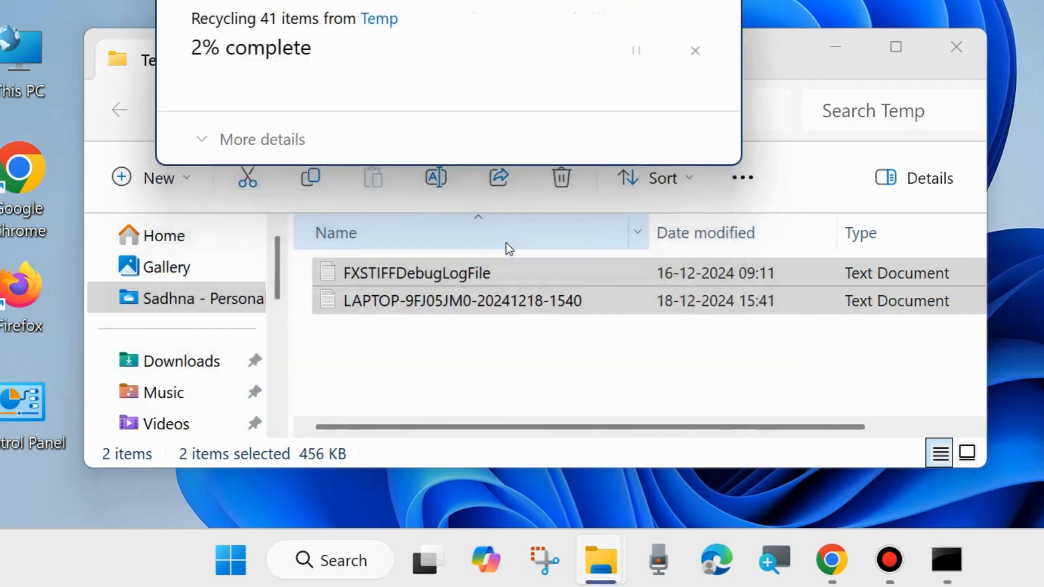
click(511, 274)
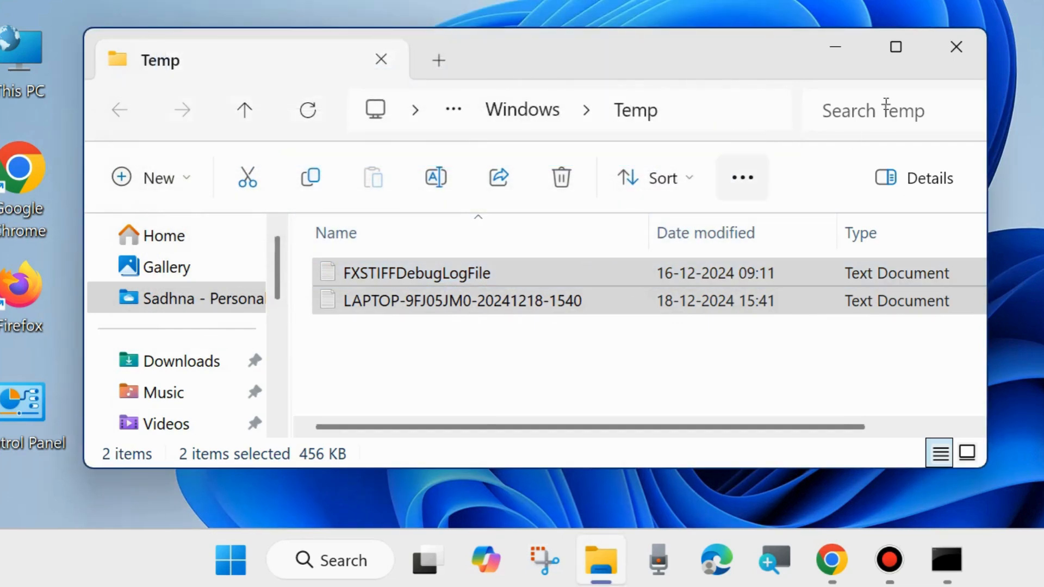
click(955, 48)
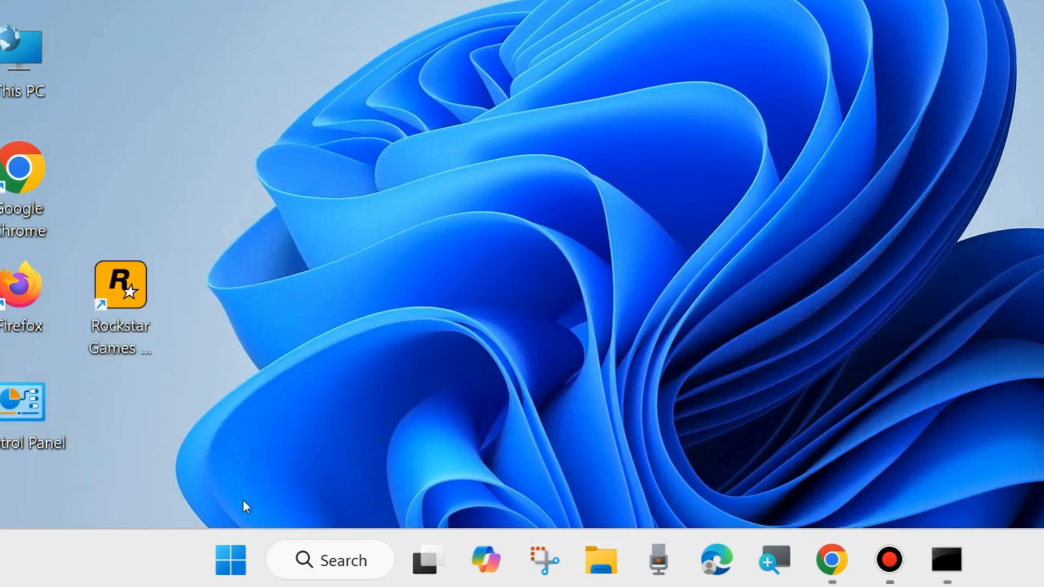
- Open the user's local Temp folder by running %temp%
right_click(229, 555)
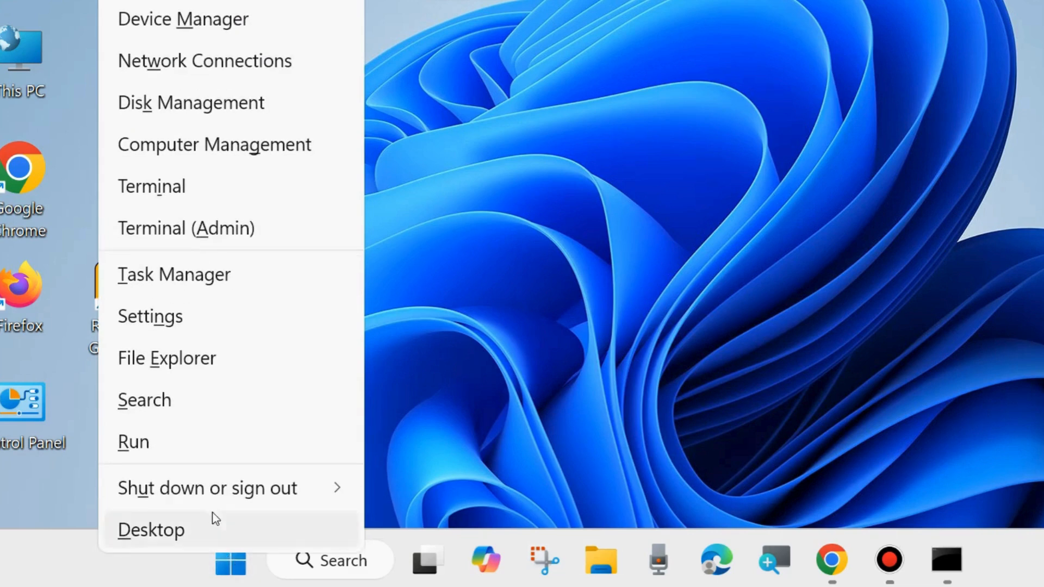
click(158, 446)
drag(165, 245, 498, 150)
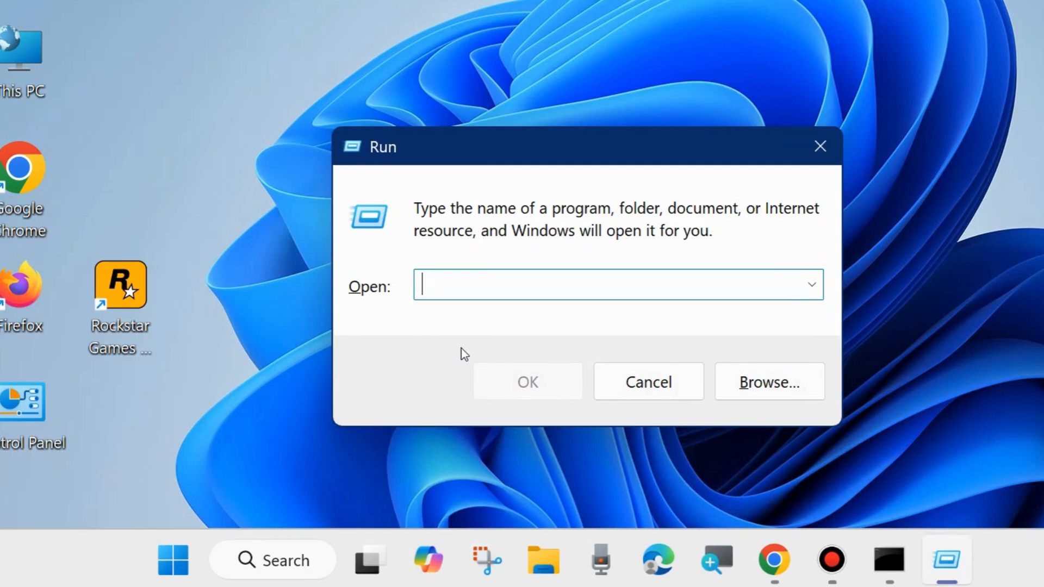
text(%tem)
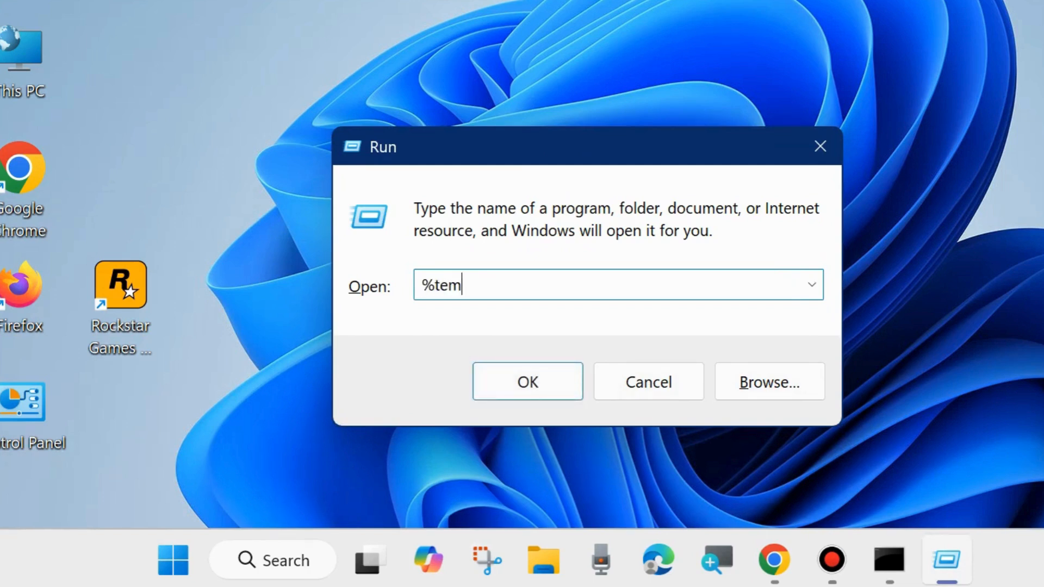
text(p%)
click(521, 387)
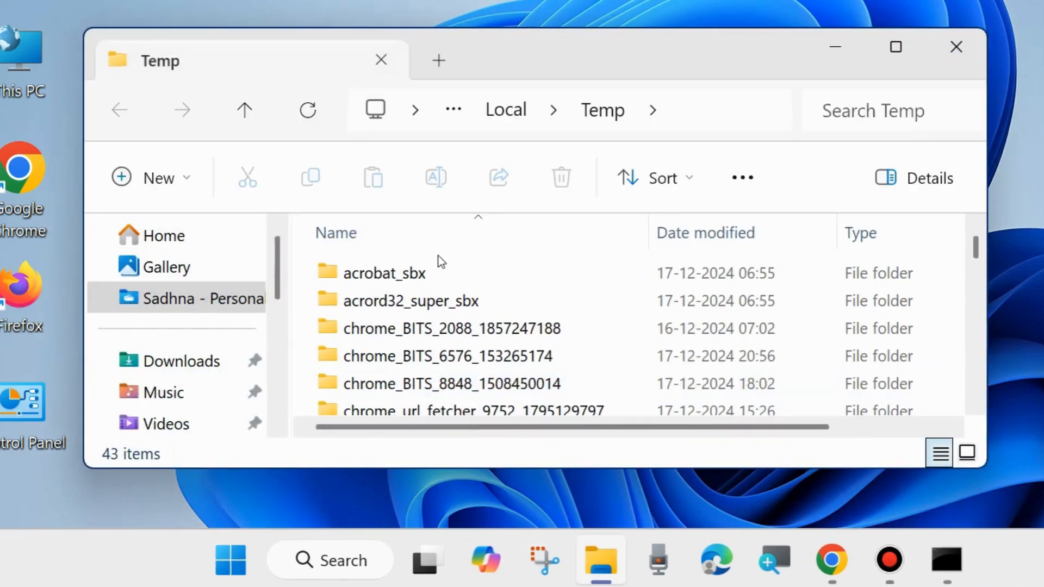
- Delete everything in the local Temp folder, continuing with administrator permission and skipping files in use, and close the folder
click(431, 326)
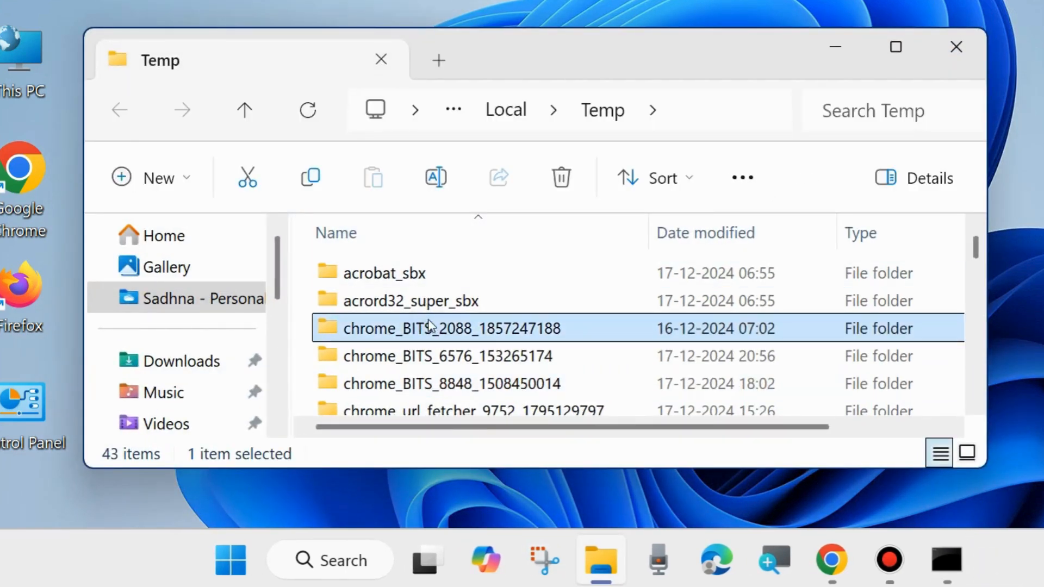
key(ctrl+a)
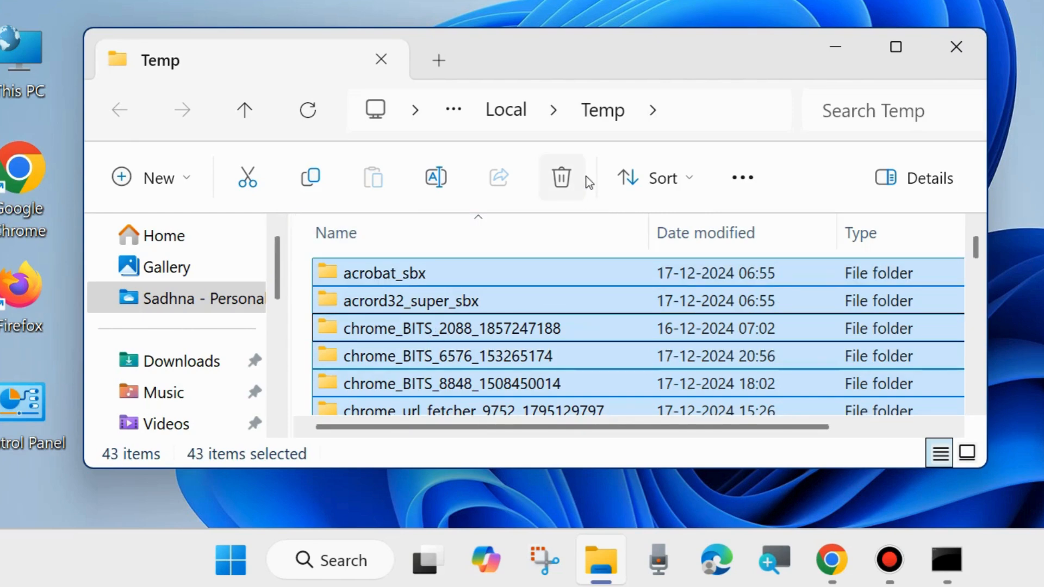
click(562, 178)
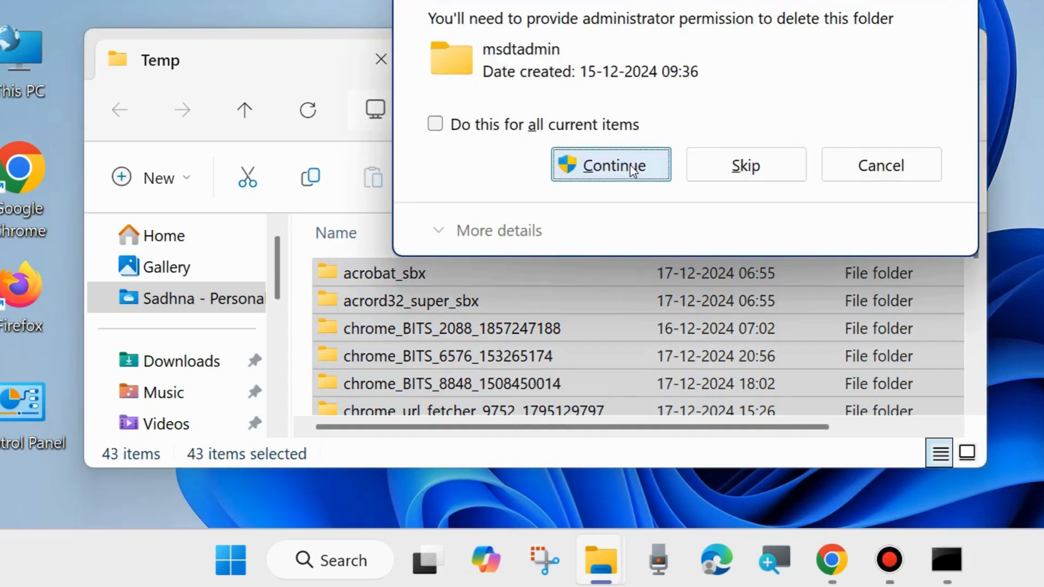
click(632, 170)
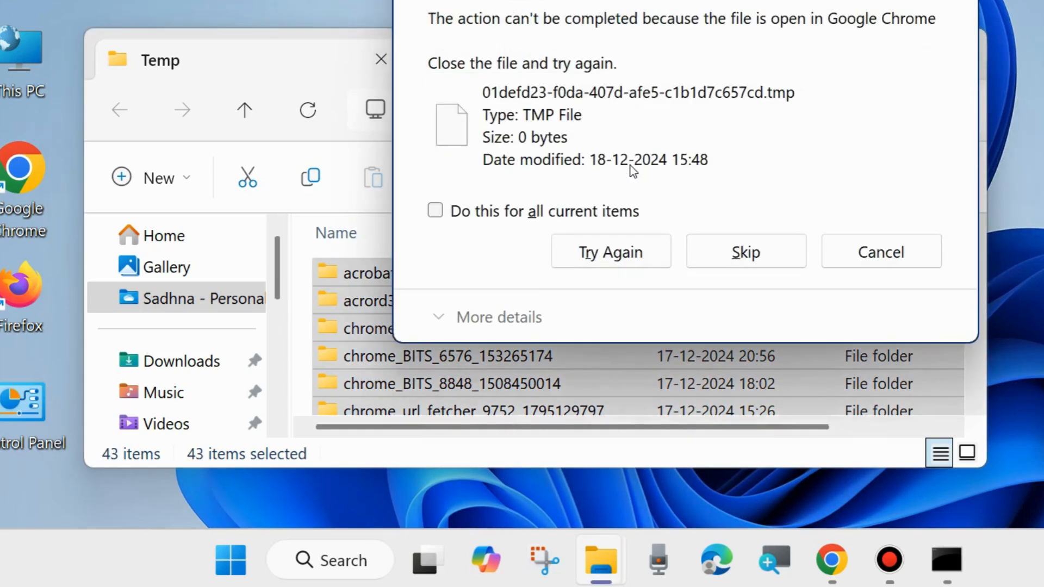
click(744, 252)
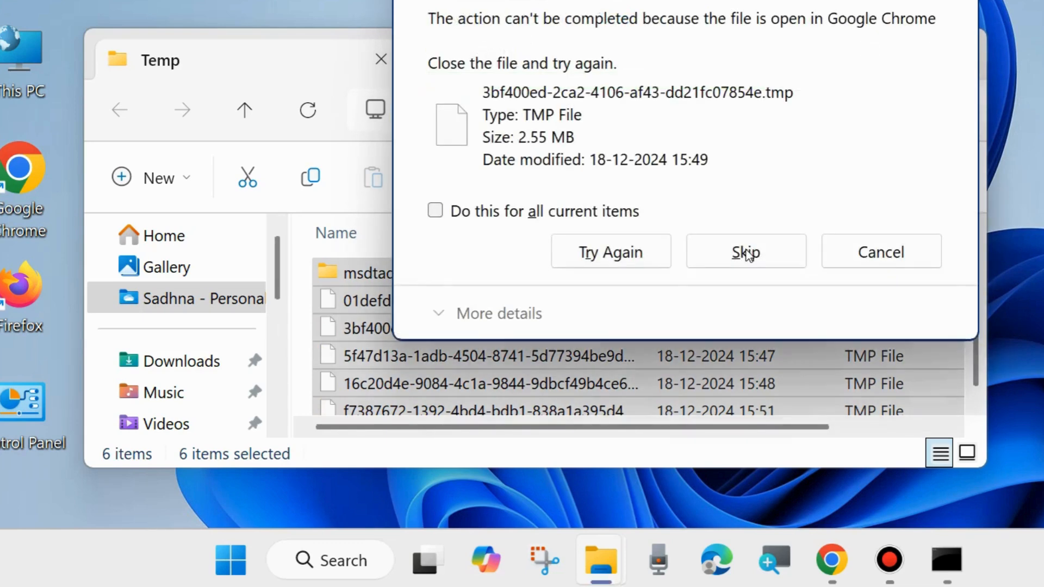
click(746, 254)
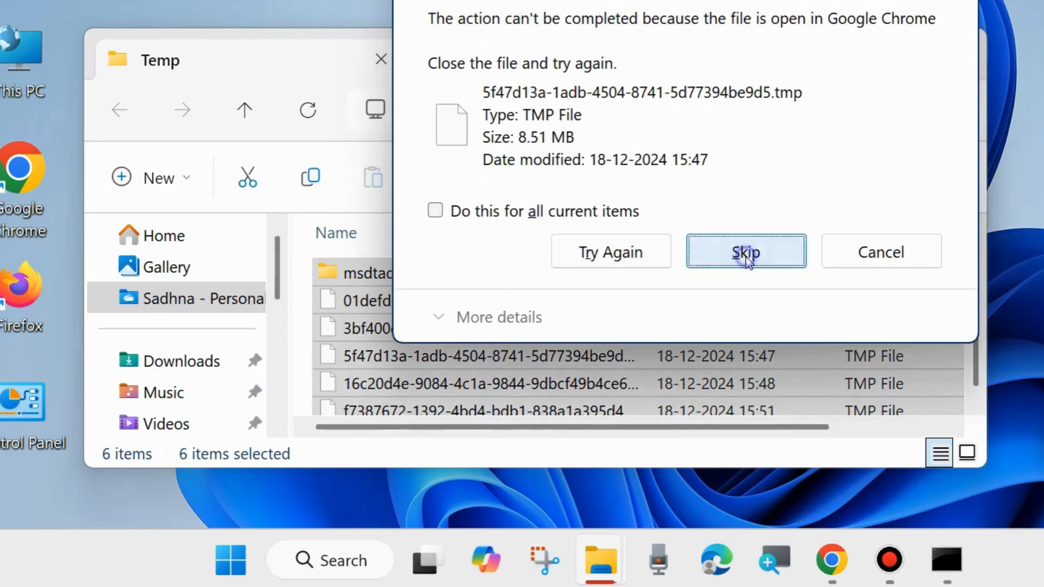
click(746, 256)
click(745, 256)
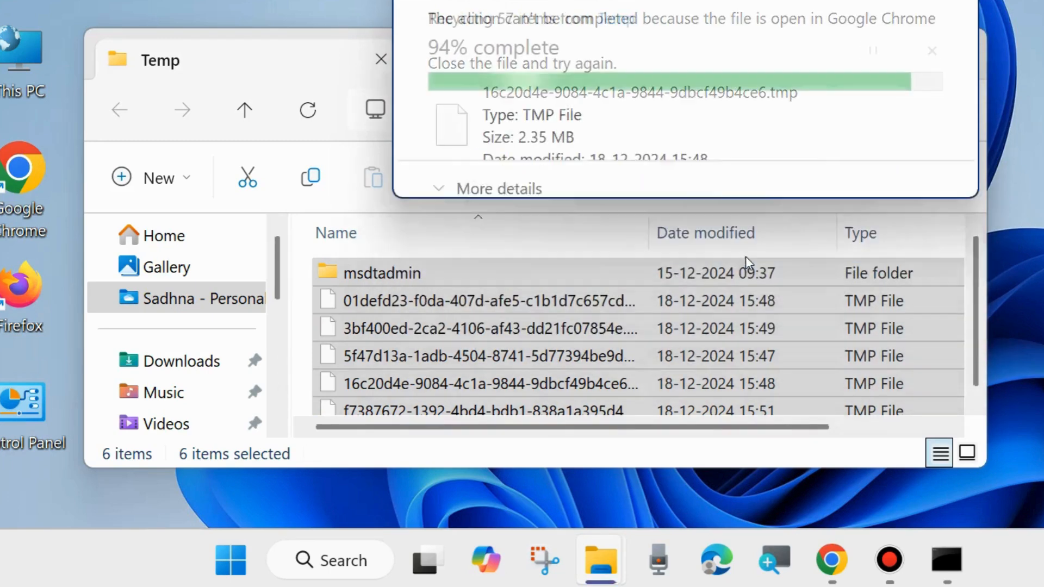
click(745, 256)
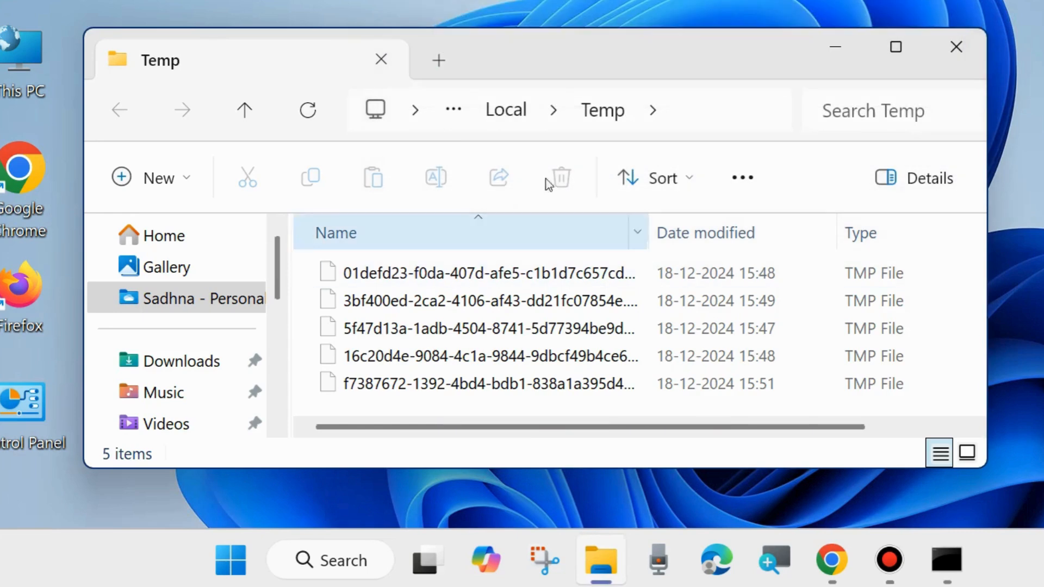
click(955, 47)
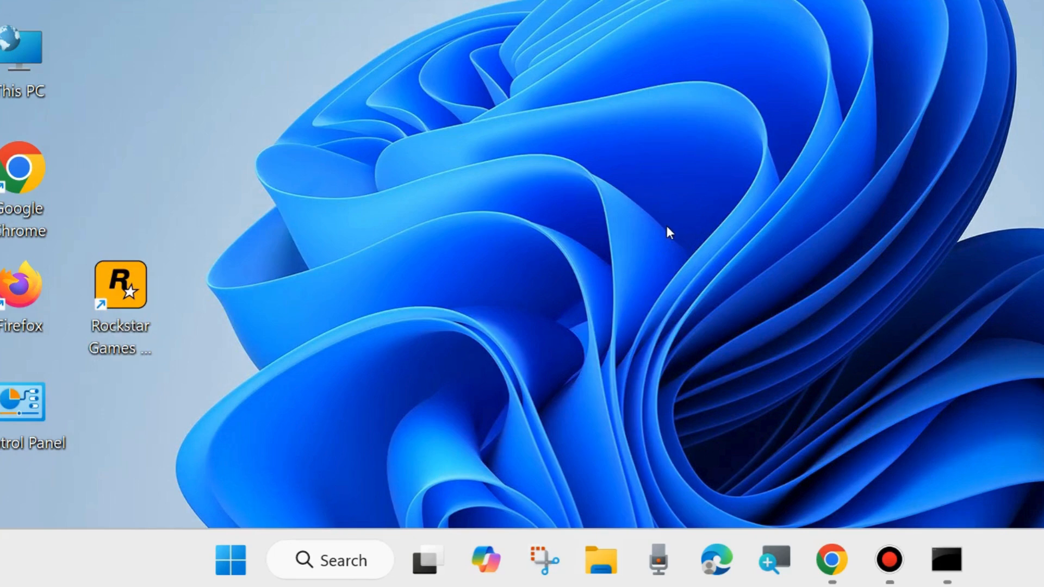
- Search for cmd and bring up Command Prompt with administrator rights
click(346, 563)
text(cmd)
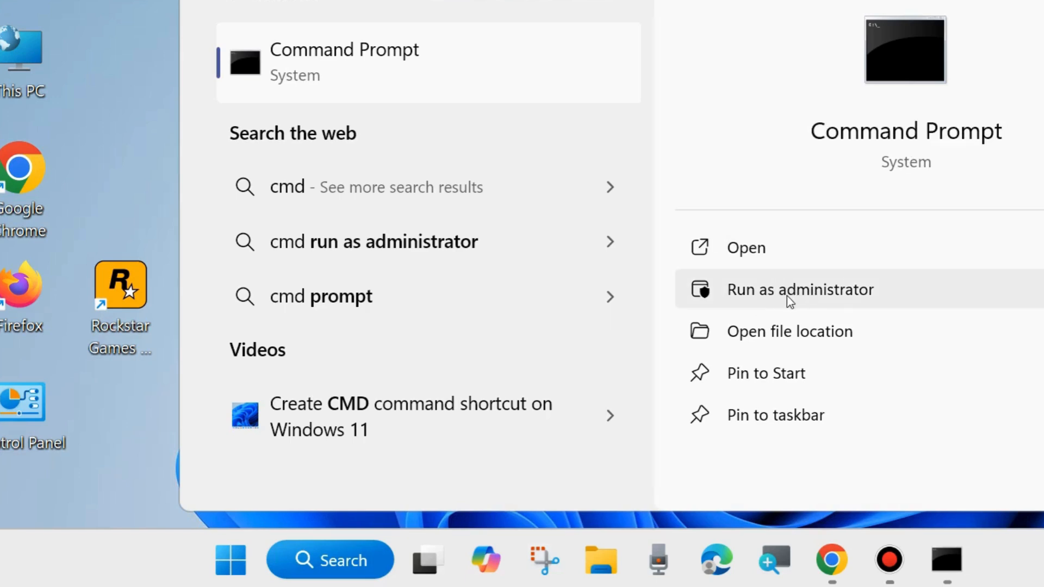
click(946, 560)
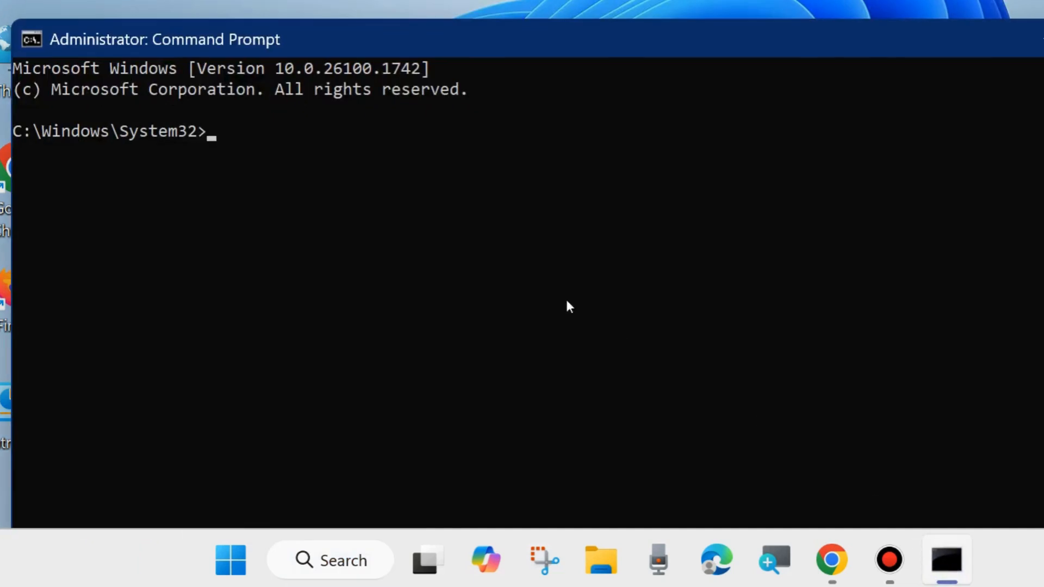
drag(409, 43, 437, 55)
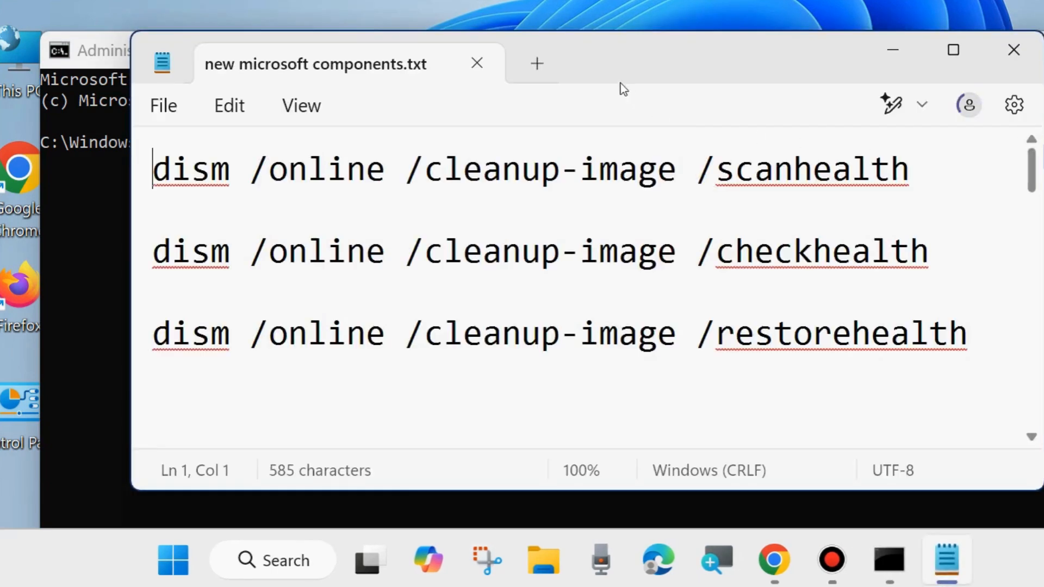
- Review the DISM scanhealth, checkhealth and restorehealth commands in new microsoft components.txt, highlighting each line, and minimize the file
drag(599, 67, 631, 205)
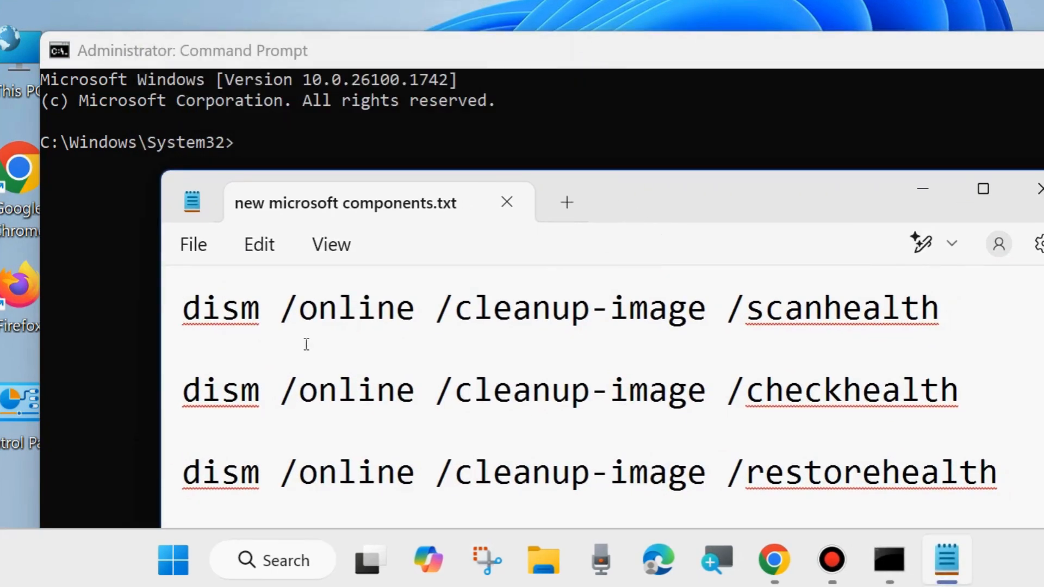
click(158, 323)
triple_click(159, 321)
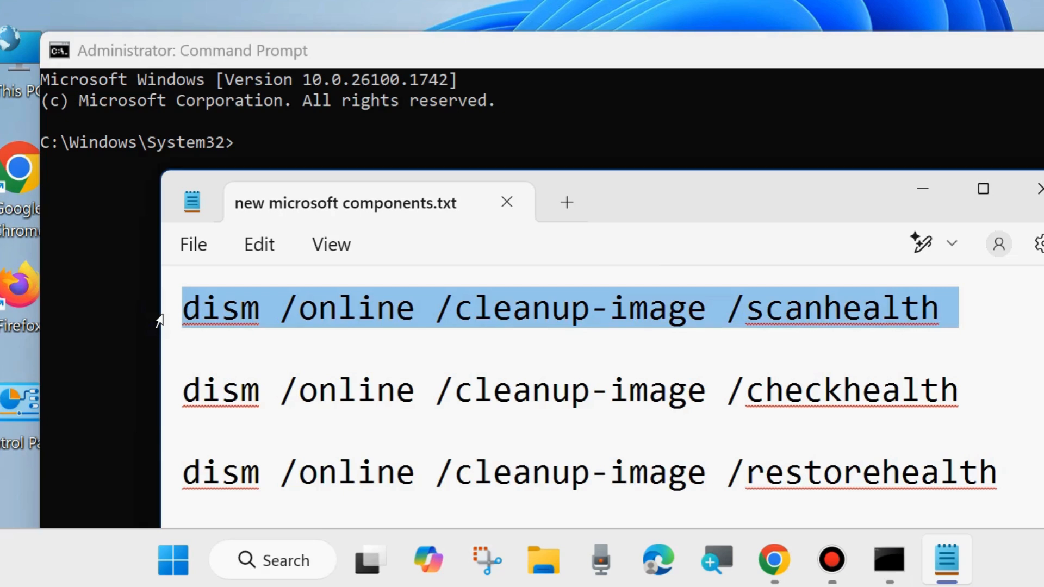
triple_click(172, 394)
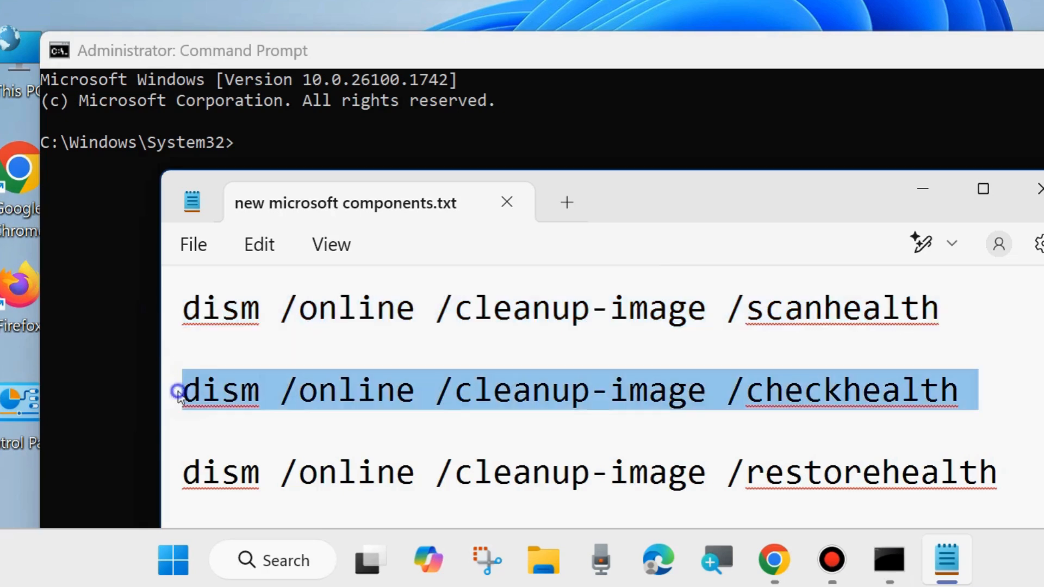
triple_click(170, 472)
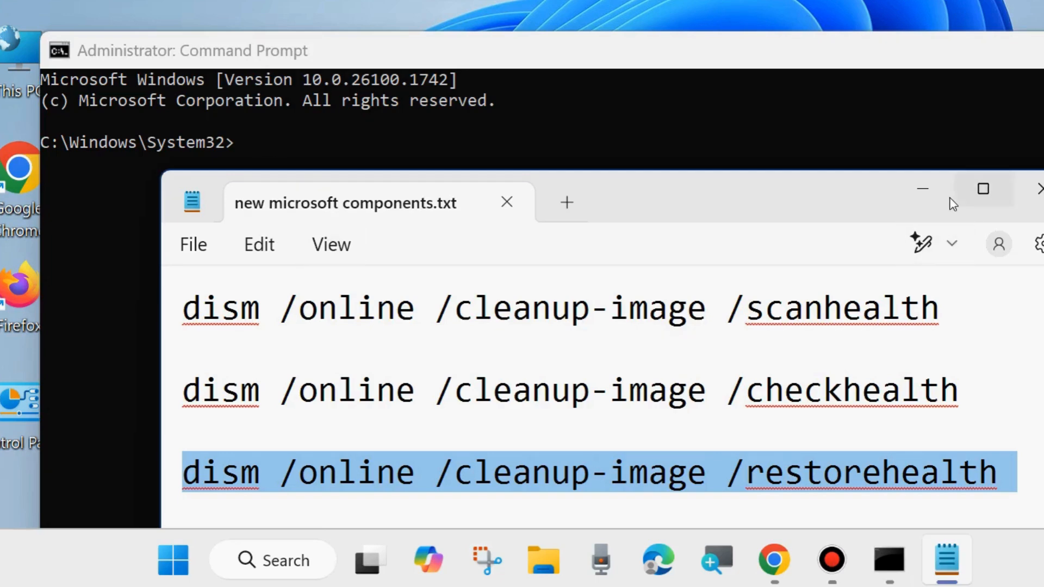
click(923, 192)
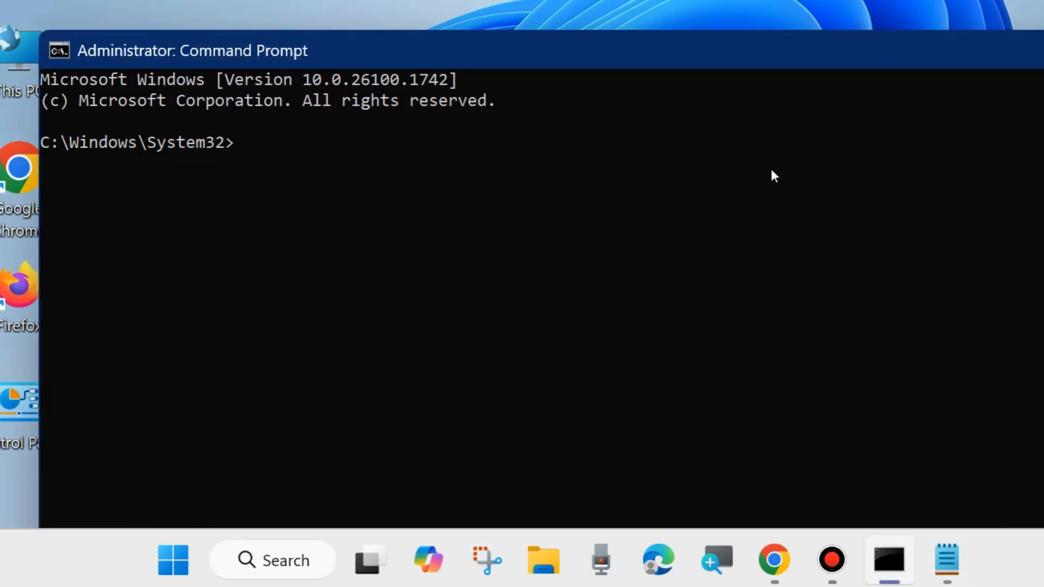
- Enter sfc /scannow in the administrator Command Prompt and minimize its window
text(sfc /scannow)
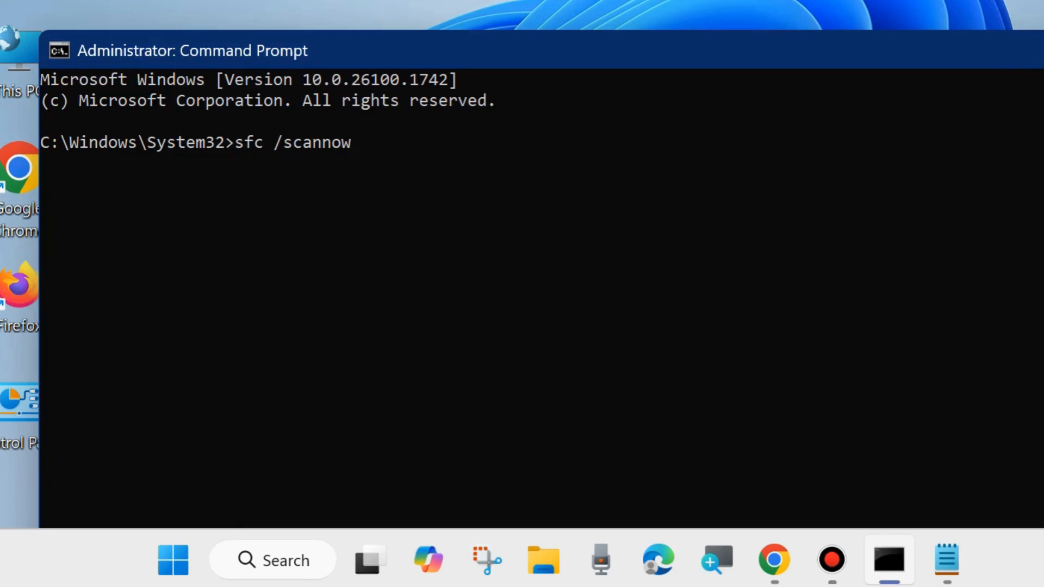
click(956, 33)
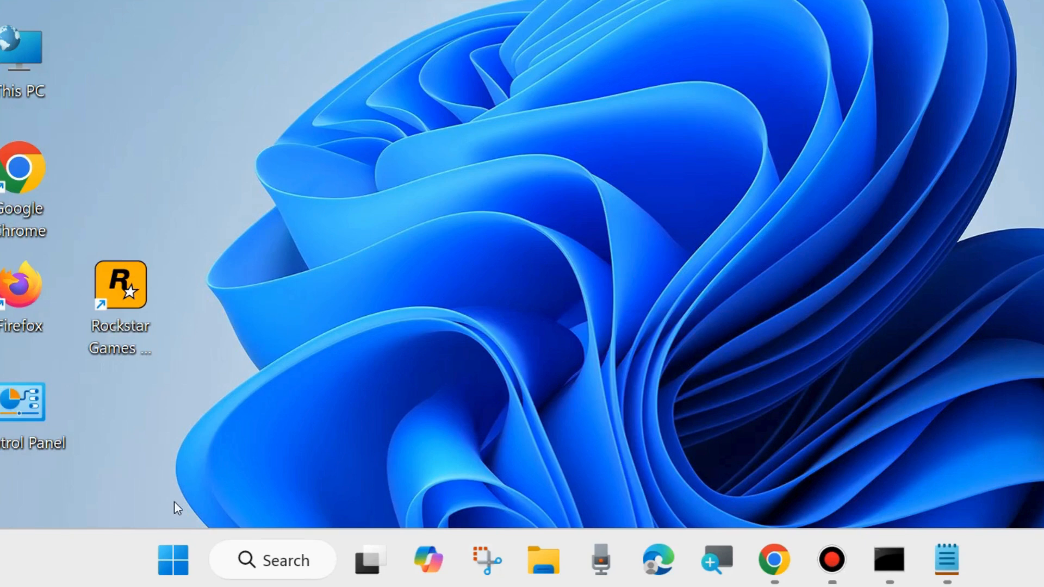
- Show the Restart power option and dismiss it without restarting the PC
right_click(171, 555)
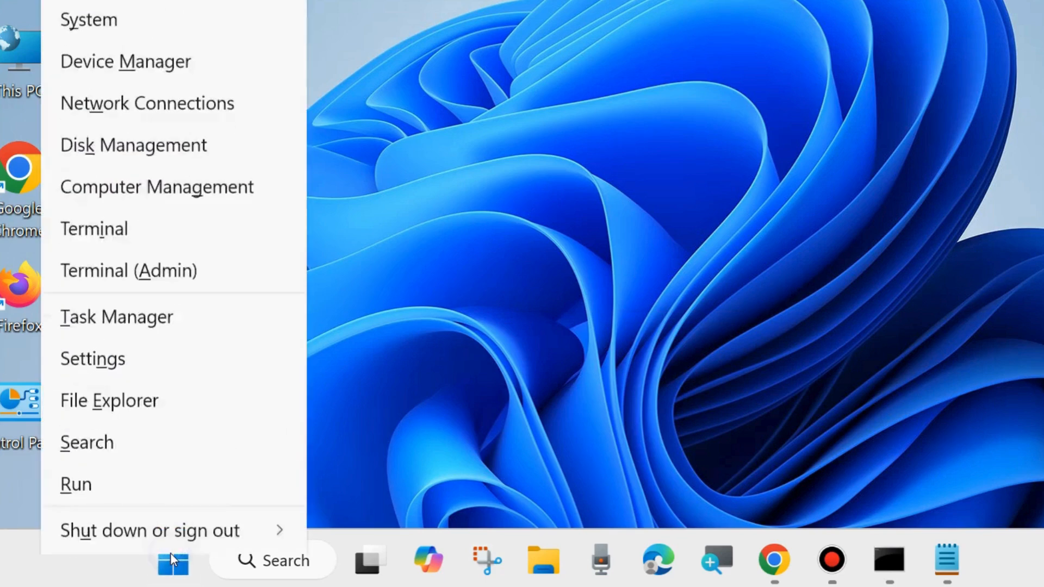
mouse_move(220, 493)
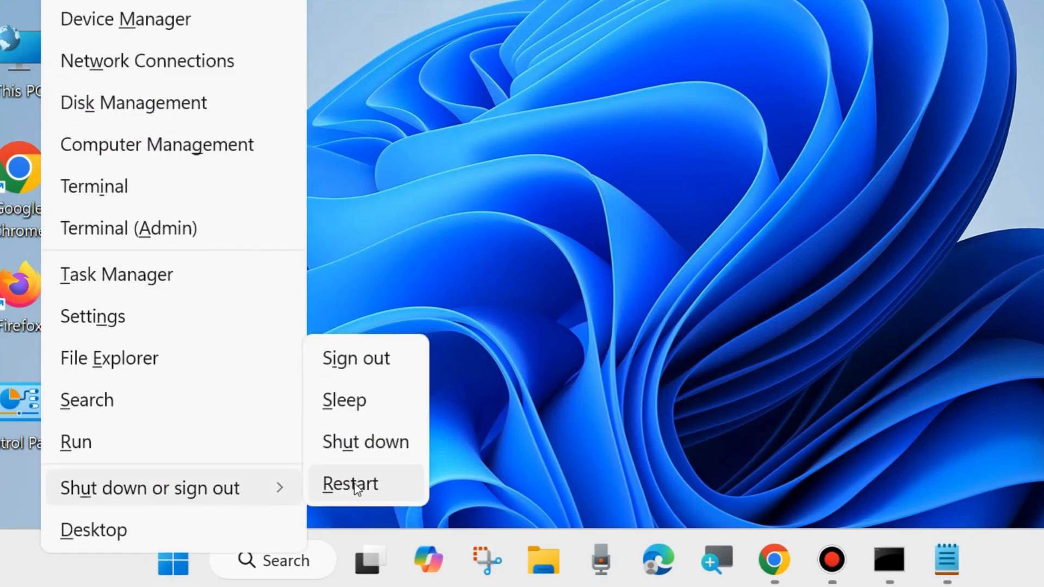
click(560, 304)
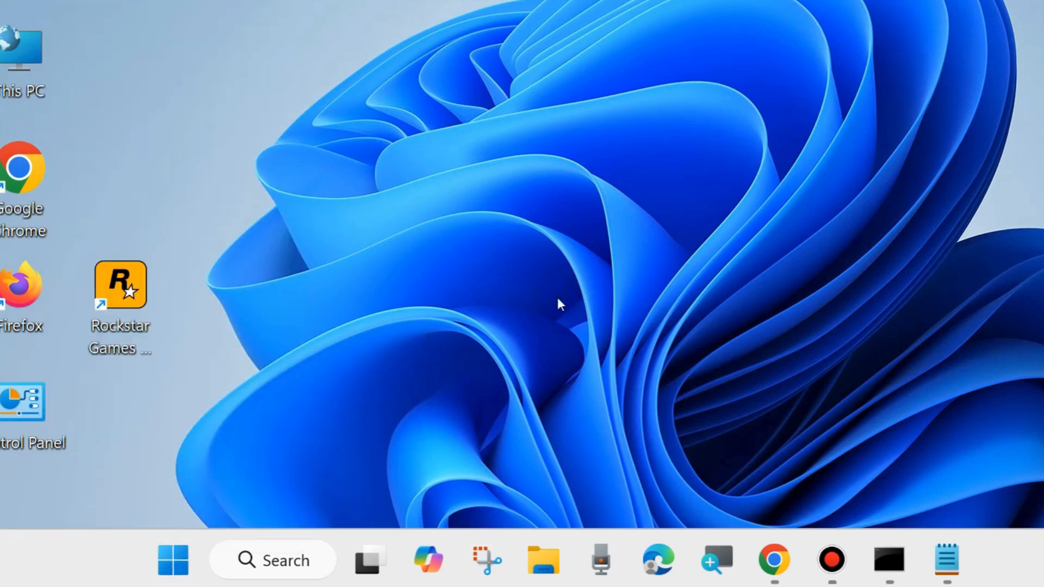
- Open the Run dialog and run msconfig to bring up System Configuration
right_click(168, 554)
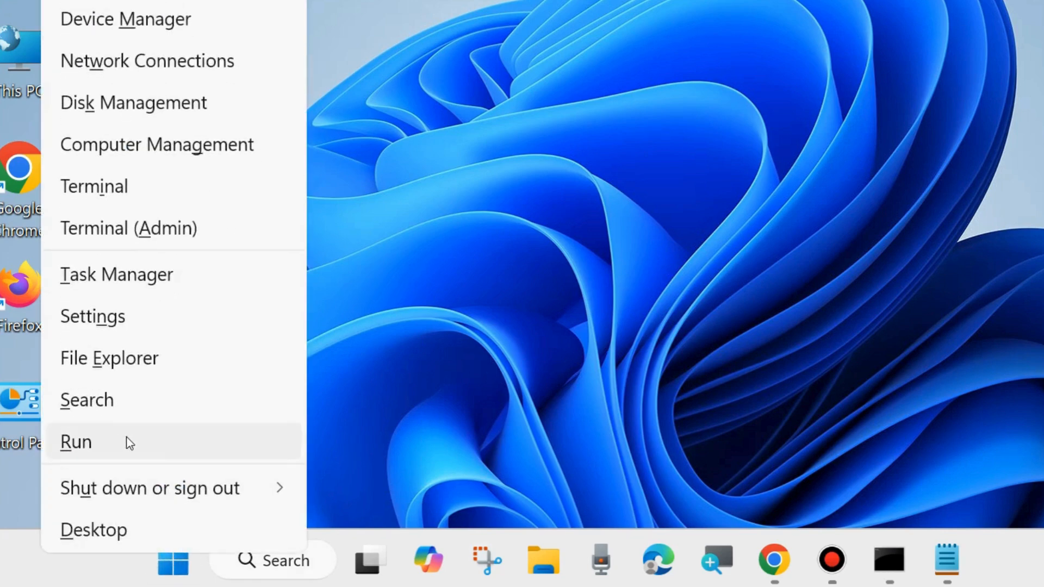
click(118, 443)
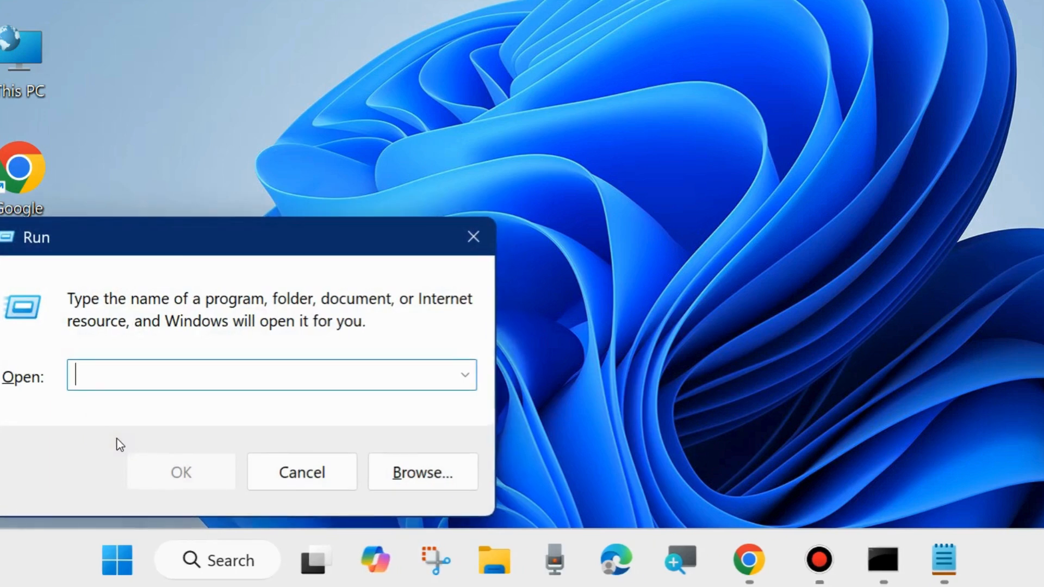
drag(184, 235, 365, 124)
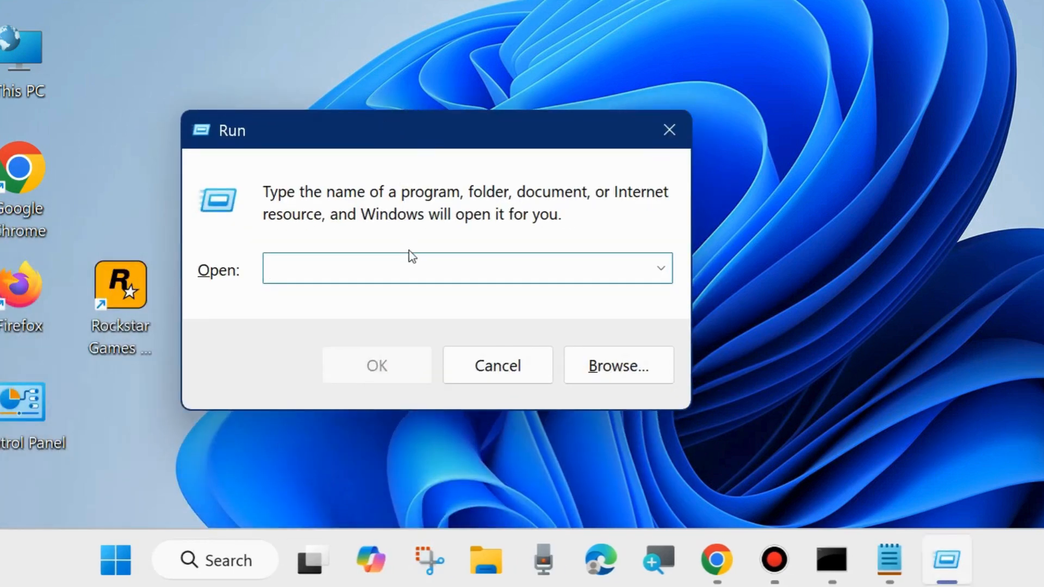
text(msco)
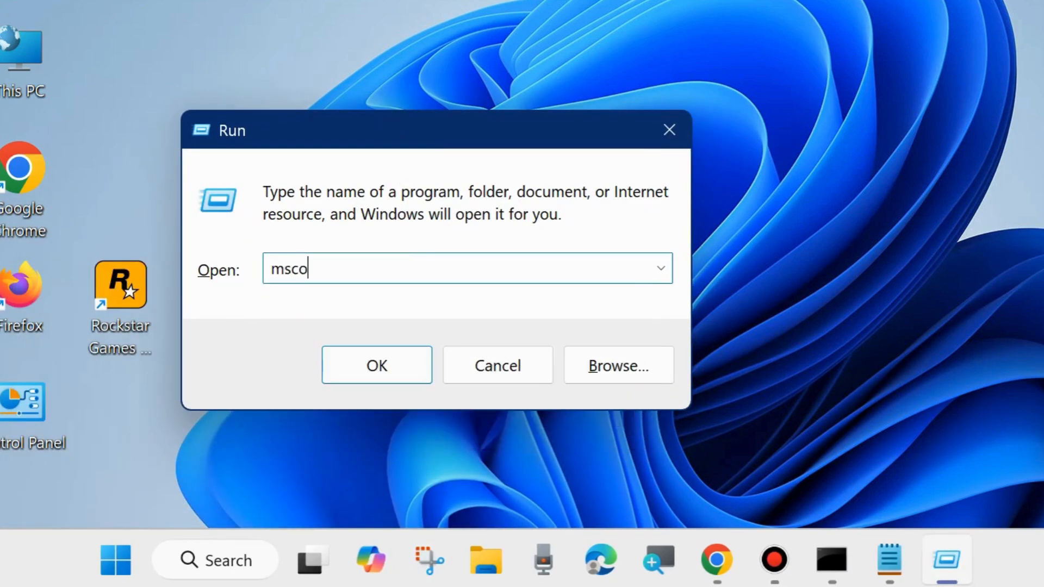
text(nfig)
click(377, 363)
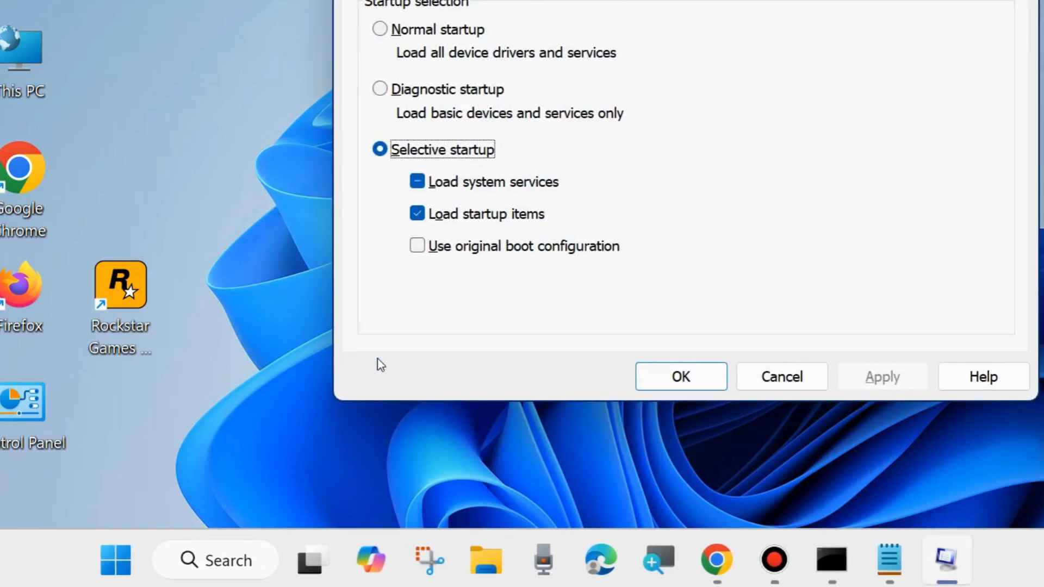
- Bring the System Configuration window fully into view and hide all Microsoft services in its services list
drag(587, 0, 468, 31)
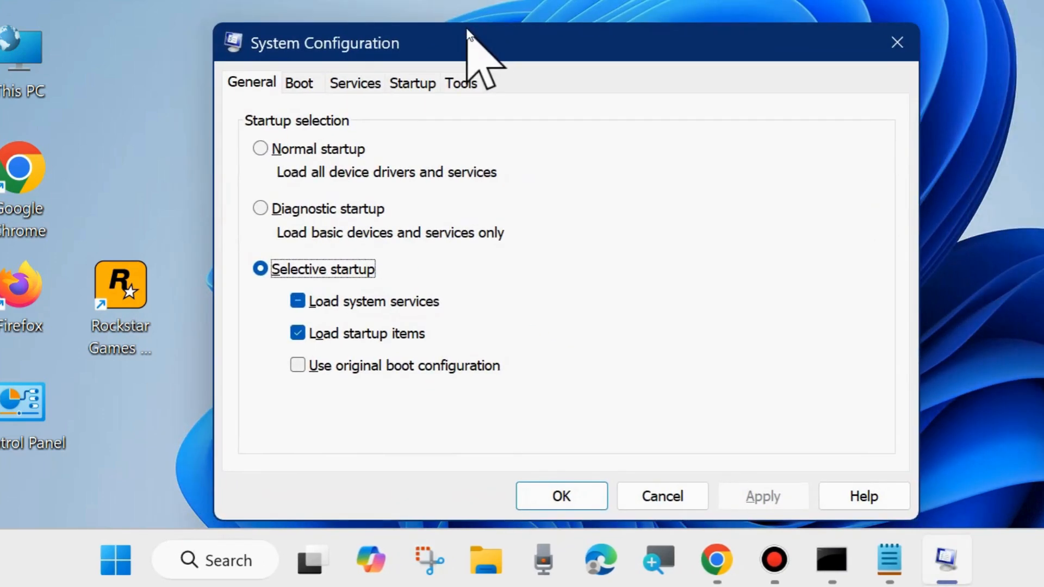
click(356, 84)
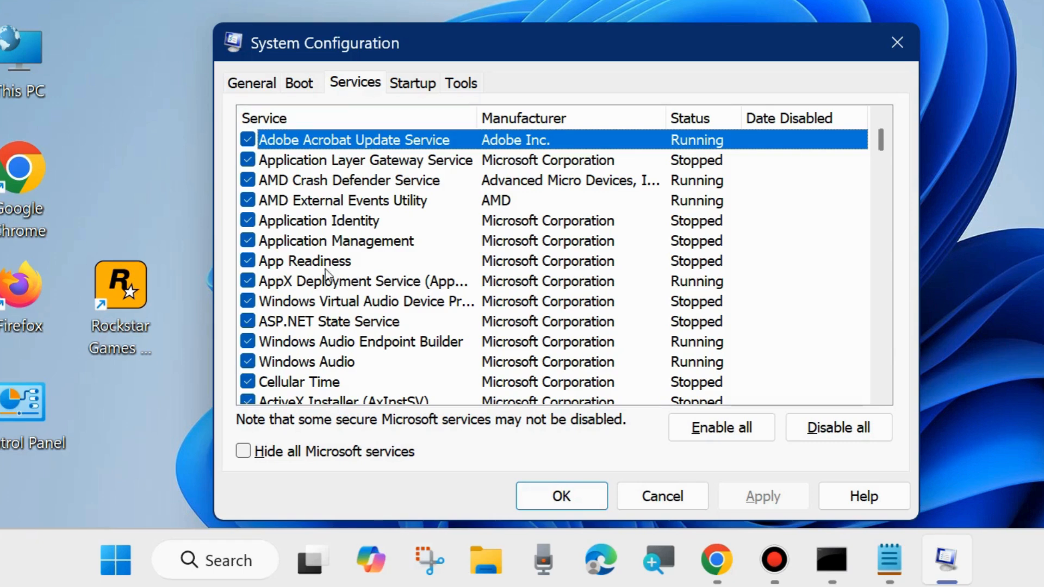
click(243, 452)
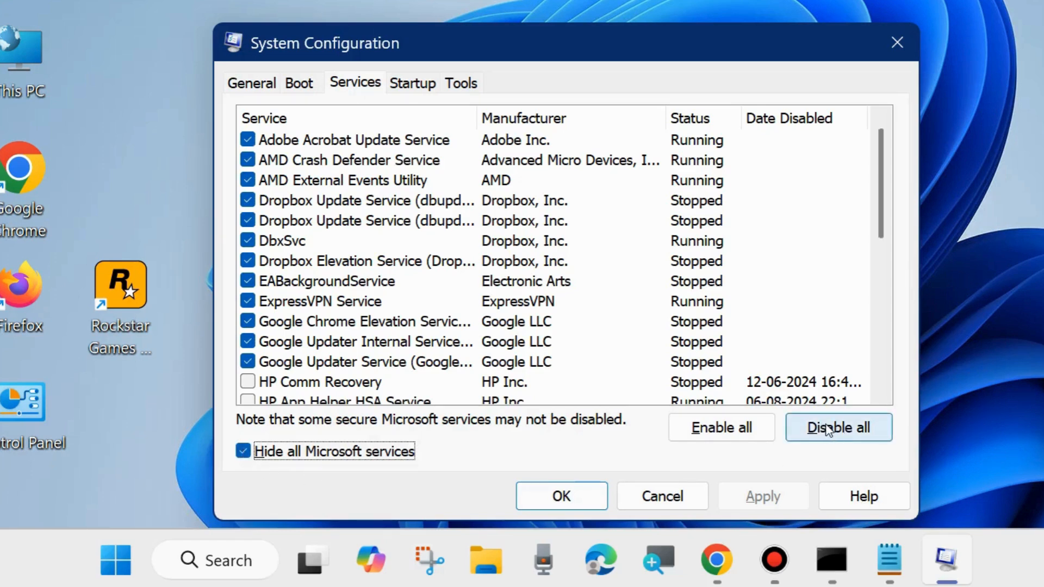
- Open Task Manager's startup apps from System Configuration and review which apps are enabled or disabled
click(416, 89)
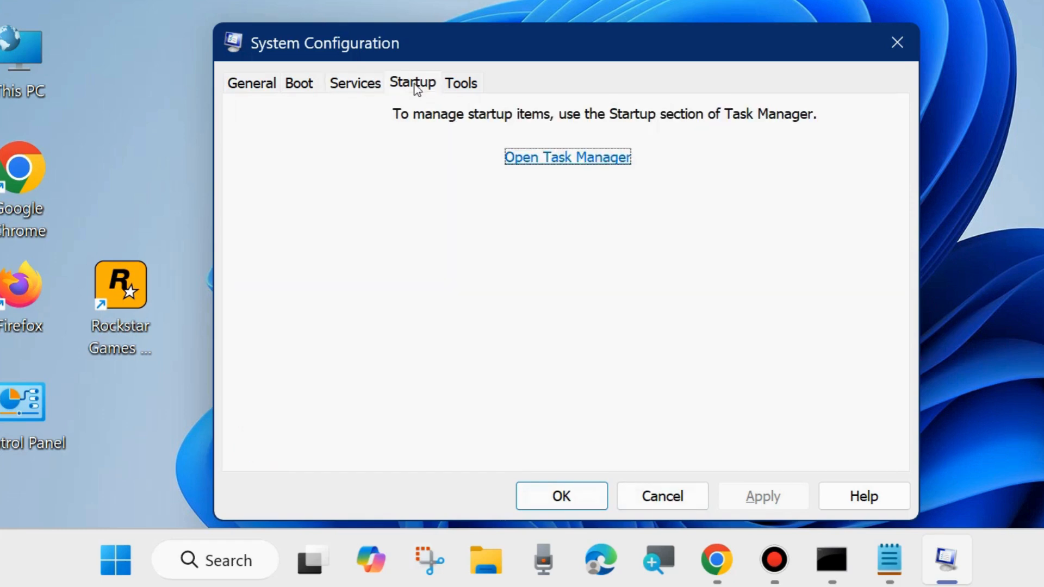
click(562, 159)
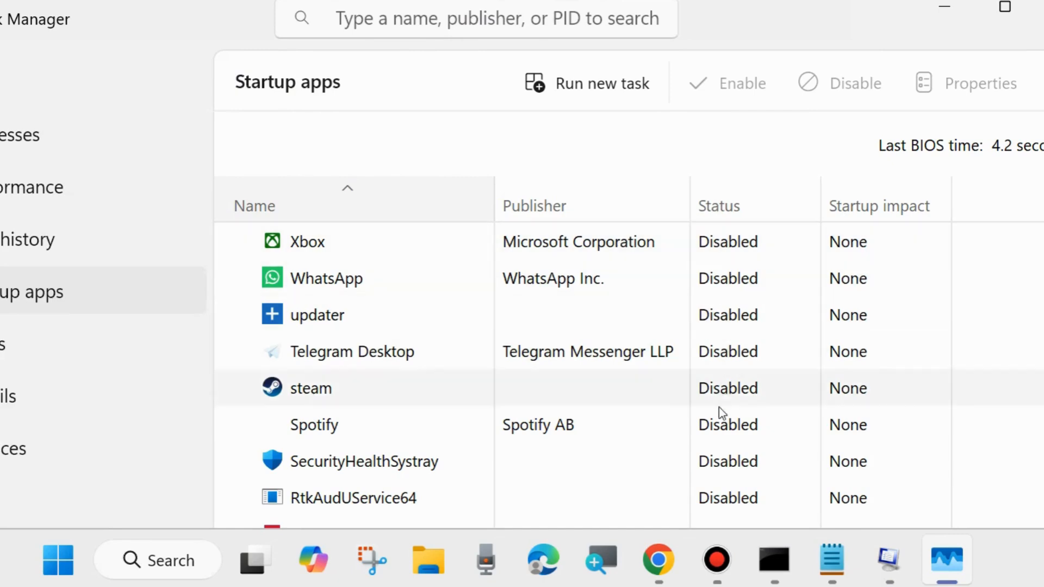
scroll(720, 412, down, 3)
scroll(736, 437, down, 10)
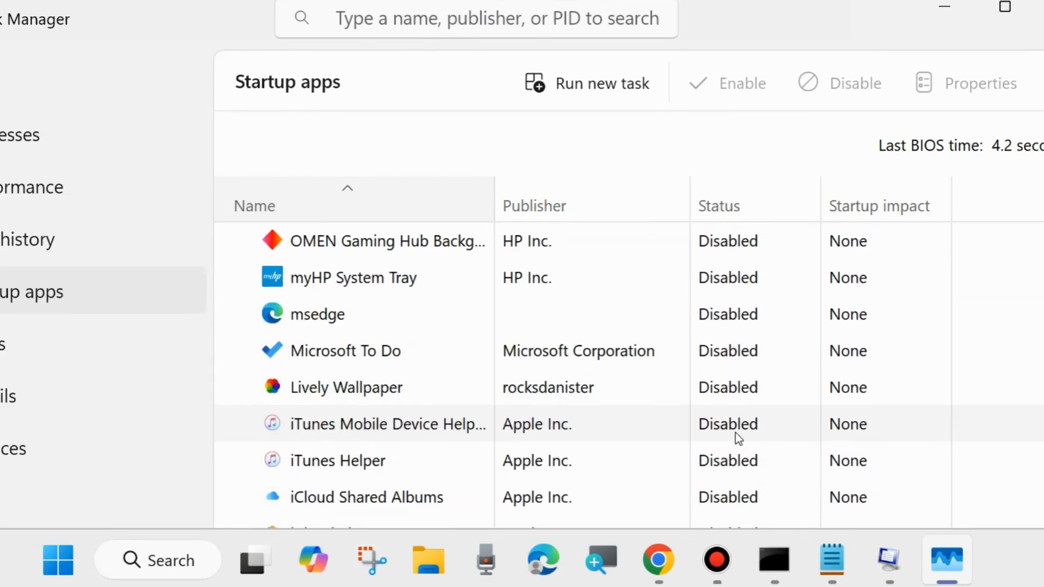
scroll(756, 479, down, 4)
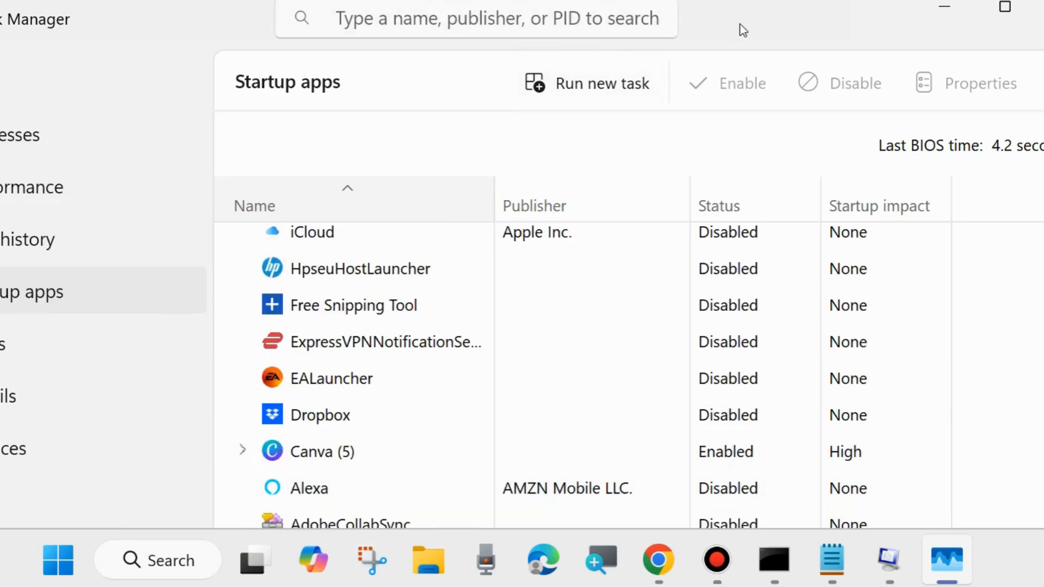
drag(740, 25, 717, 0)
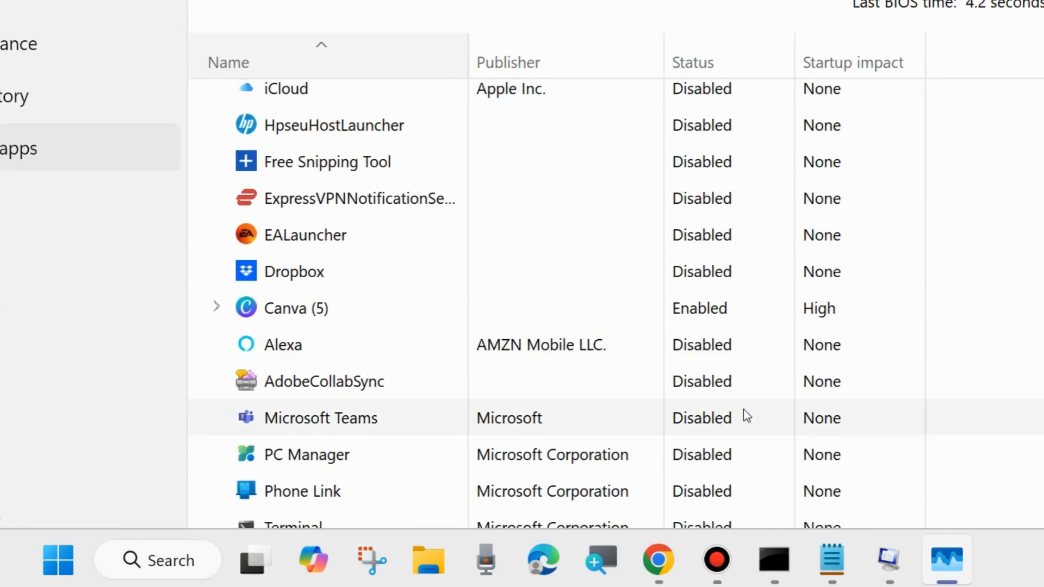
- Check the actions available for the Canva startup app, then close Task Manager and System Configuration with OK
right_click(693, 310)
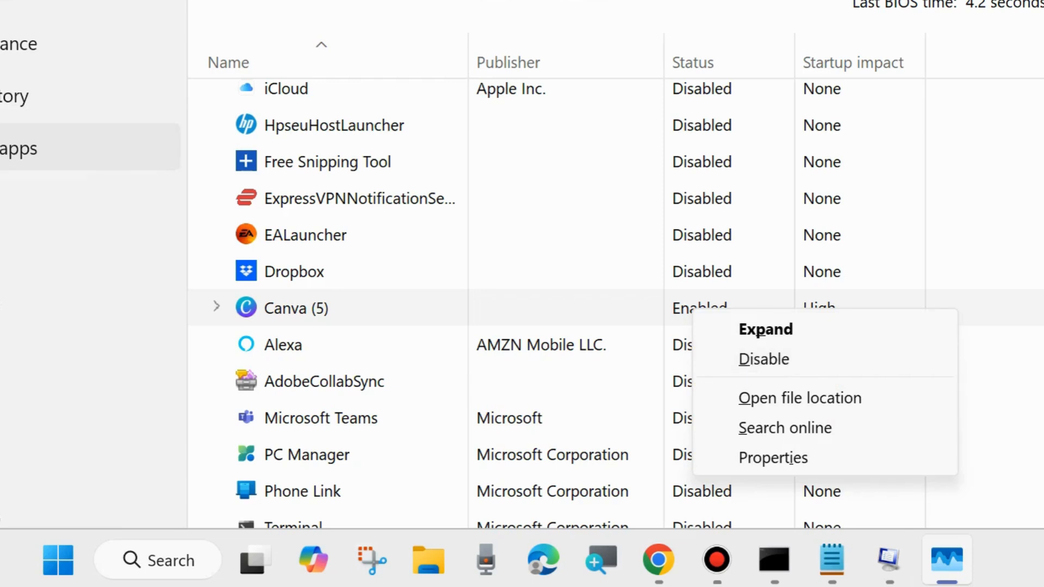
click(694, 233)
scroll(680, 359, up, 3)
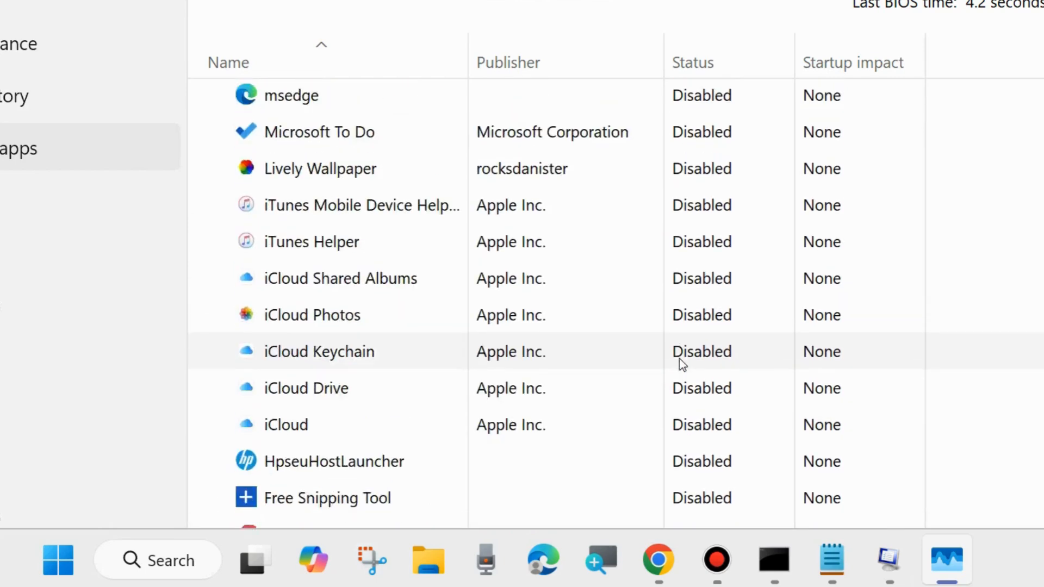
scroll(679, 359, up, 2)
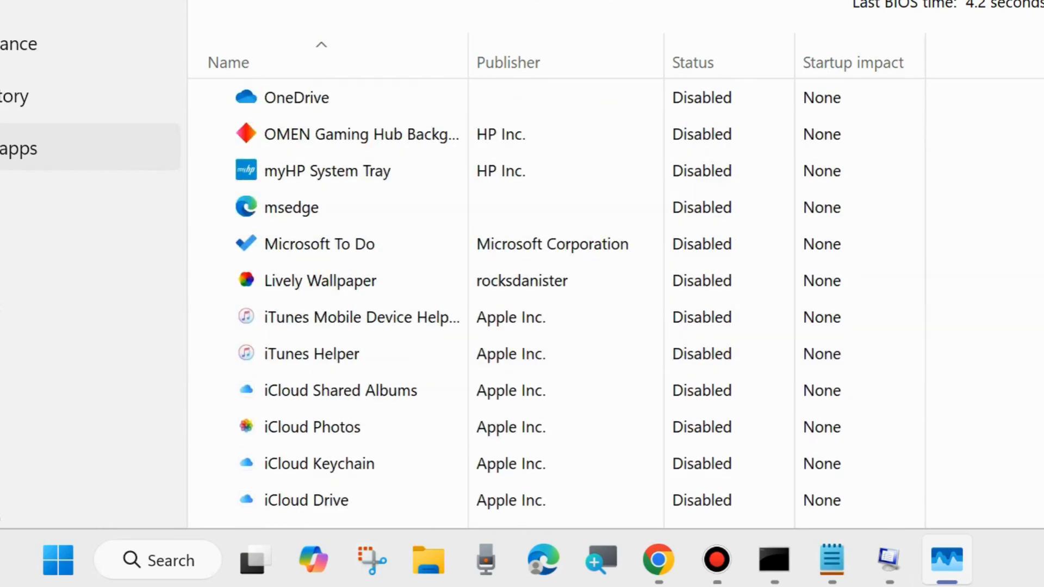
key(alt+F4)
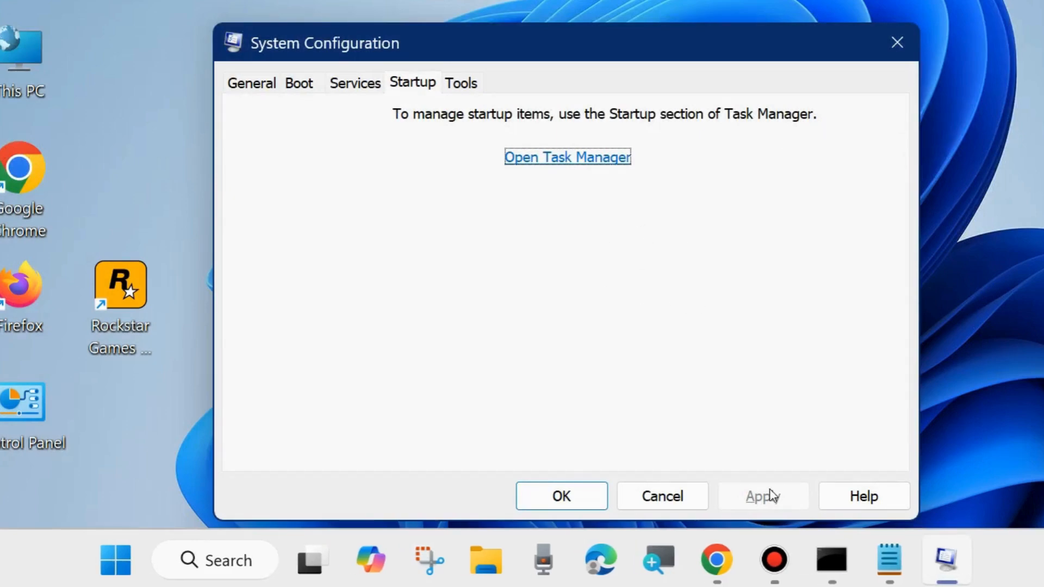
click(552, 495)
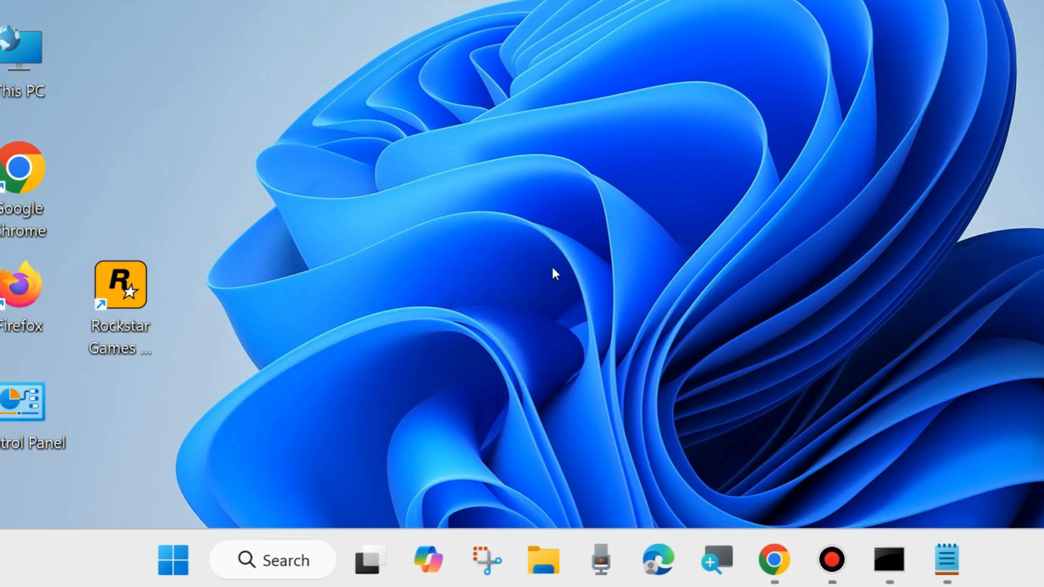
- Open Windows Settings and go to the Recovery page in the System section
right_click(171, 553)
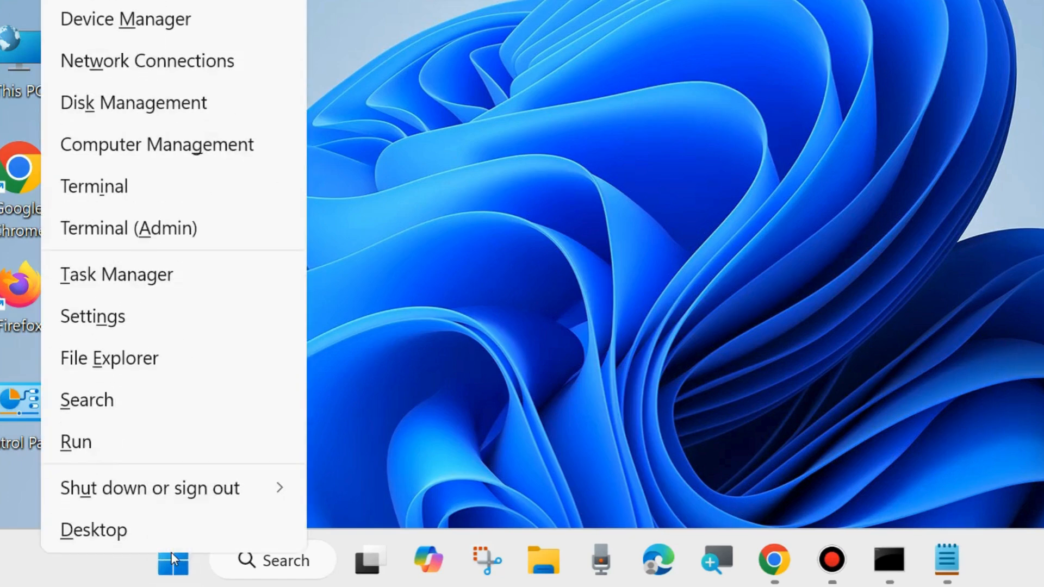
click(107, 320)
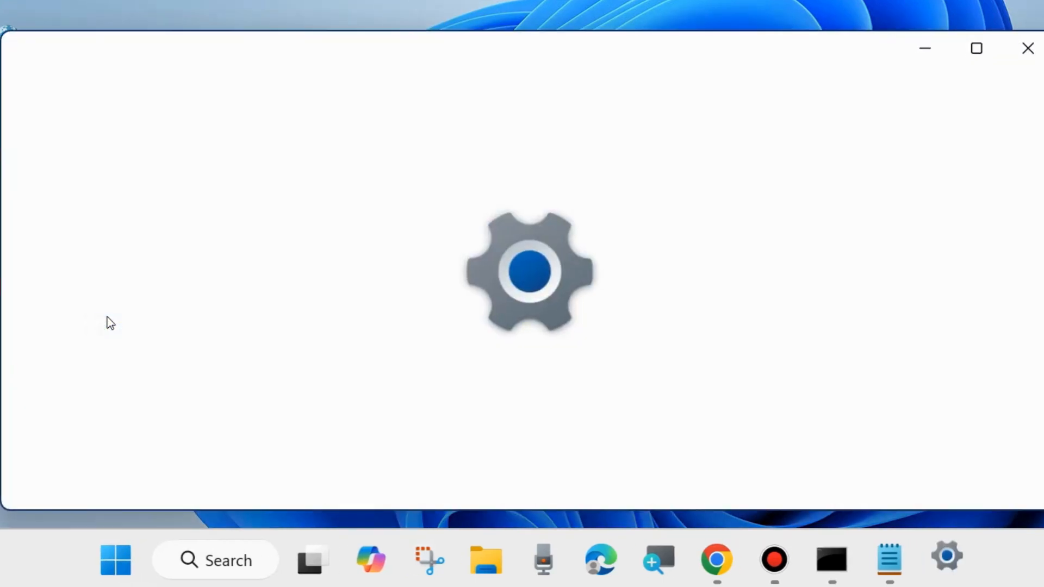
scroll(155, 438, down, 3)
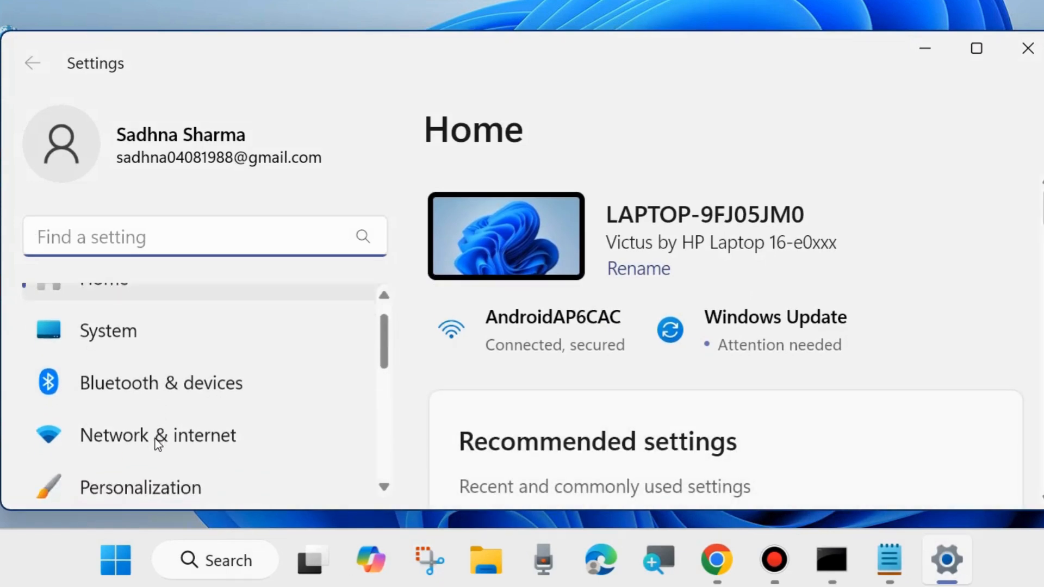
scroll(152, 416, up, 3)
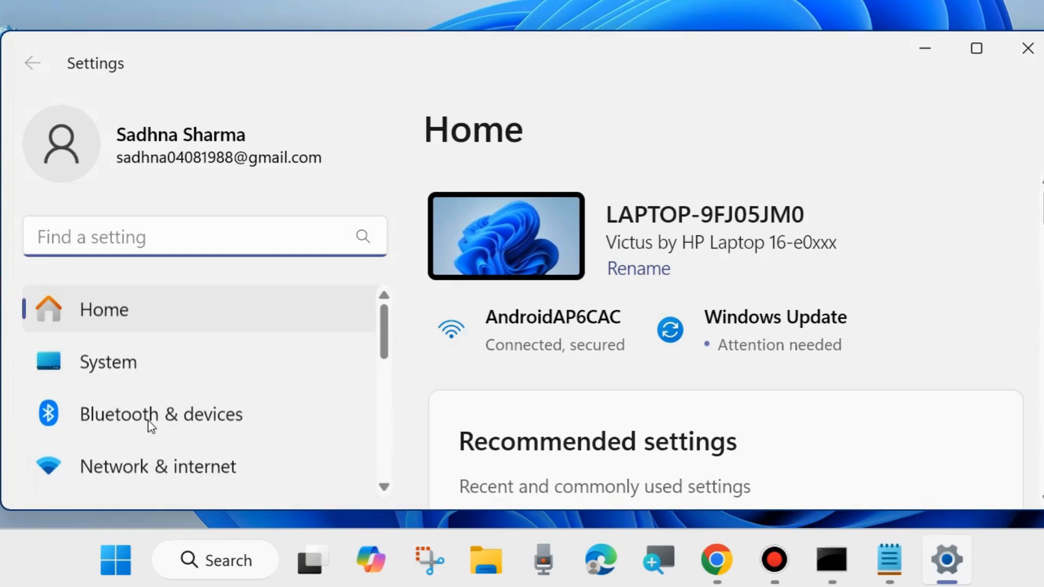
click(108, 375)
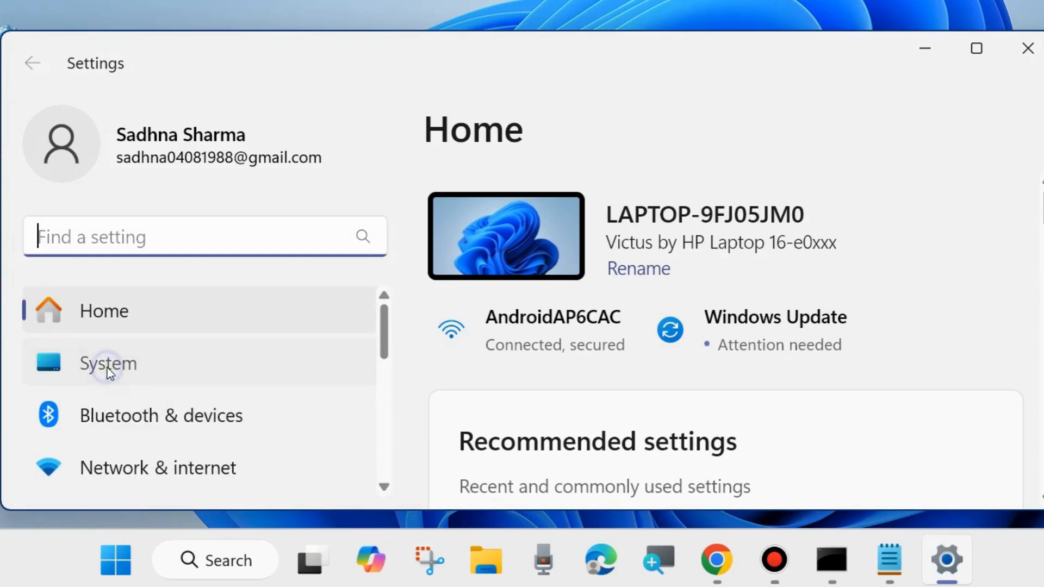
scroll(664, 392, down, 3)
scroll(664, 396, down, 10)
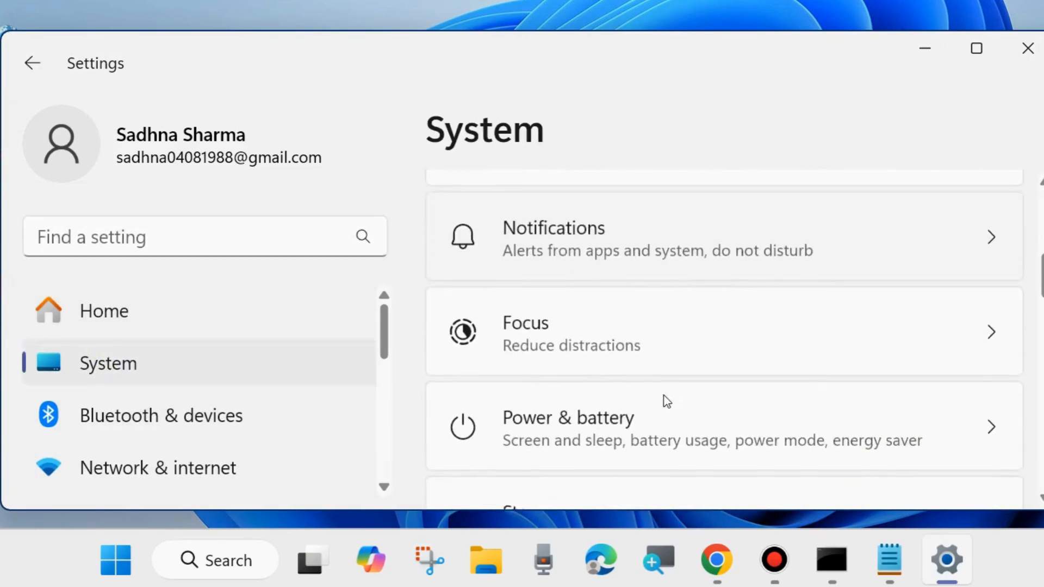
scroll(652, 398, down, 6)
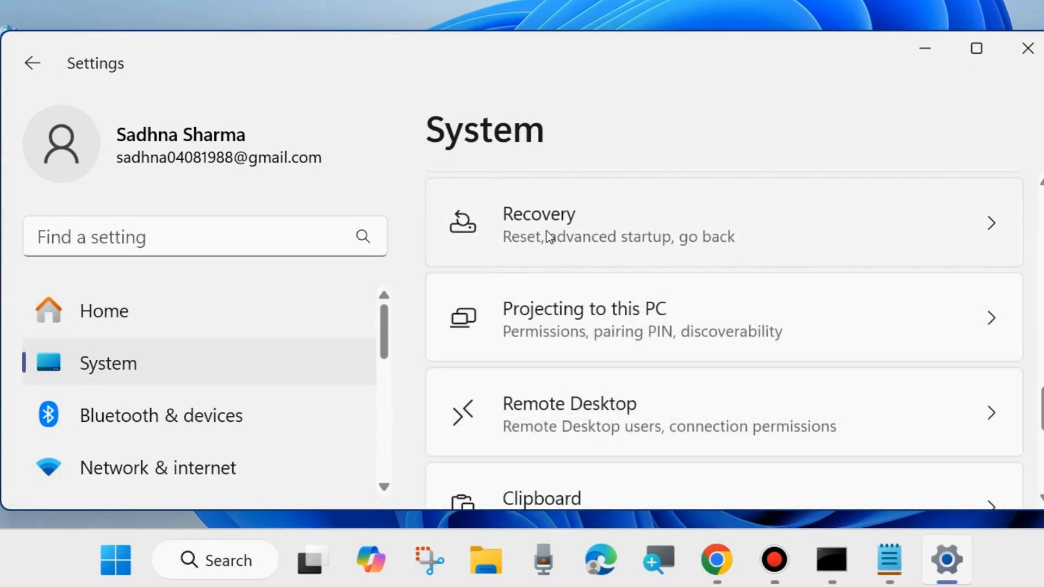
click(549, 237)
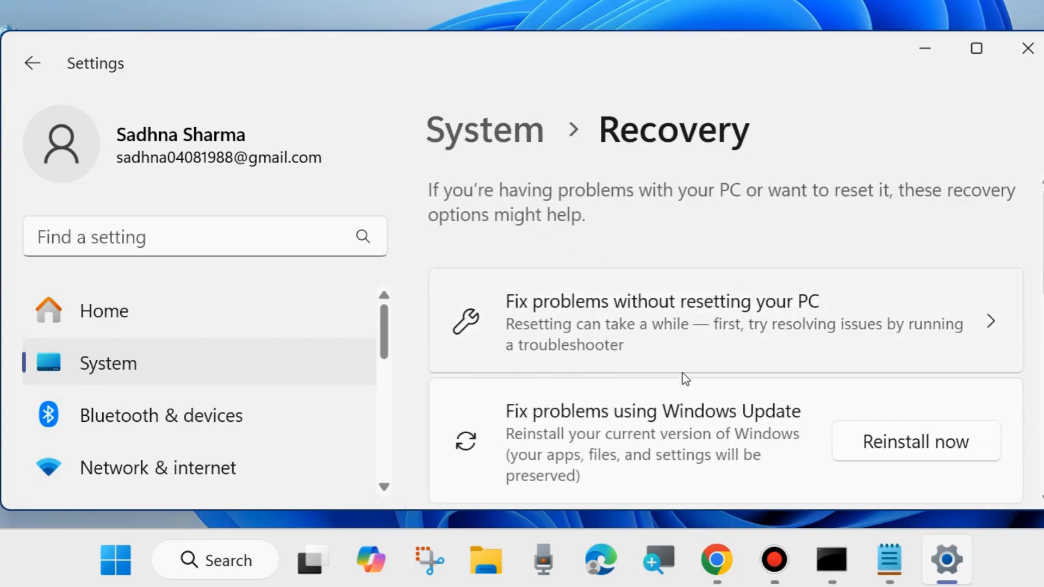
- Try Reset this PC with Keep my files up to the additional settings, cancel the reset, and close Settings
scroll(684, 381, down, 2)
scroll(684, 385, down, 4)
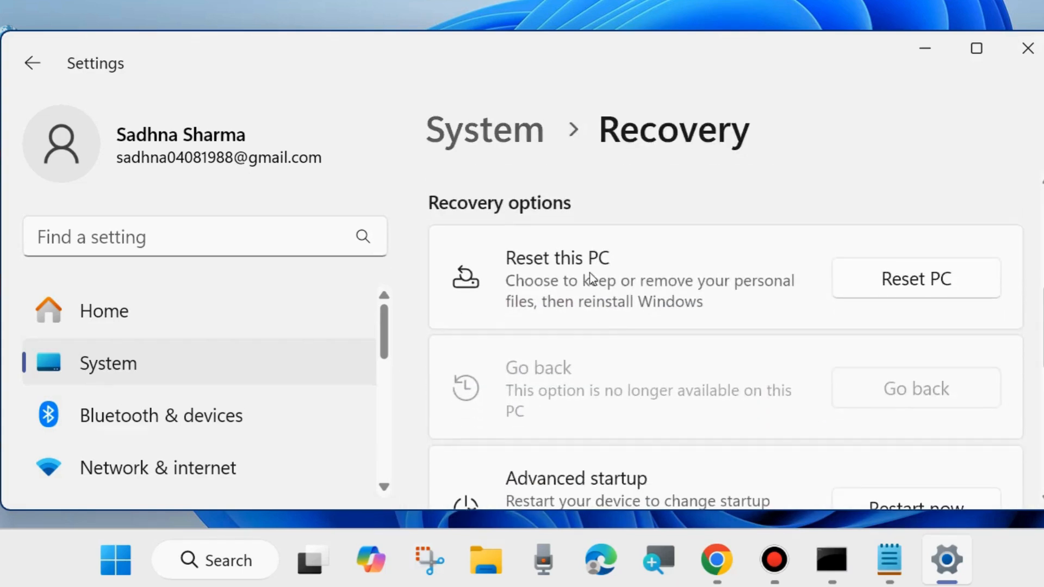
click(916, 283)
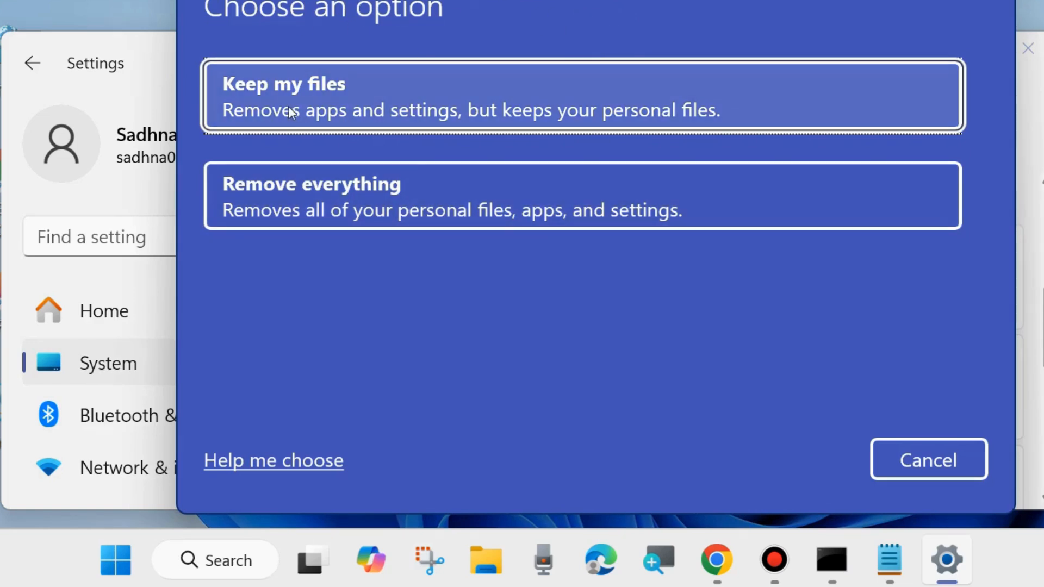
click(314, 91)
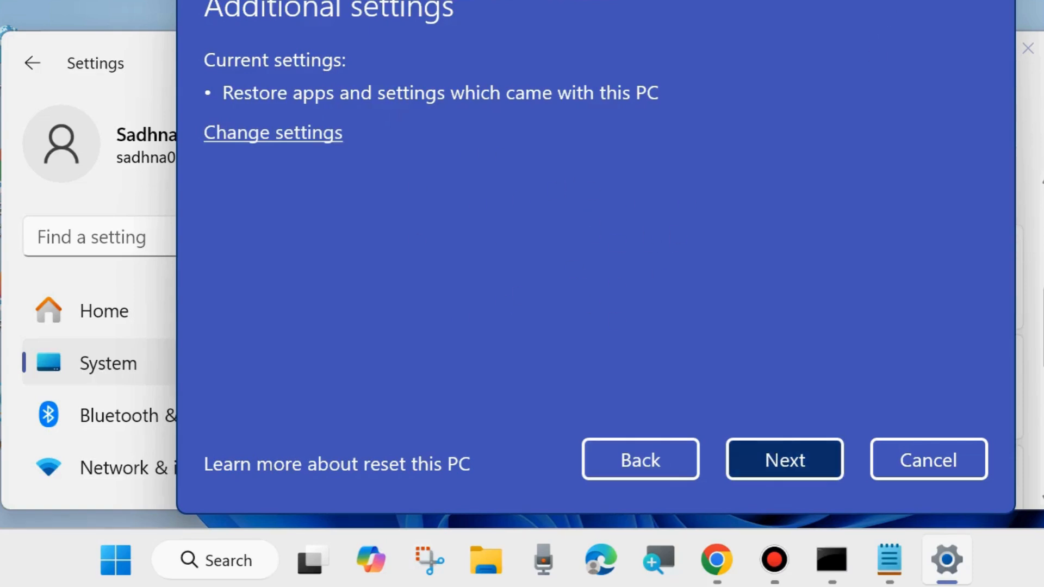
click(924, 459)
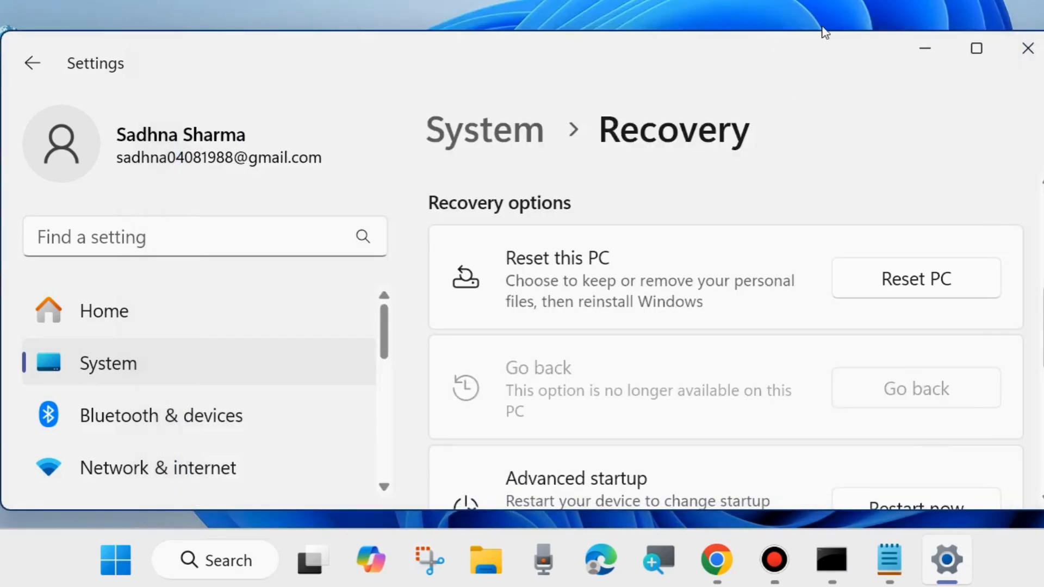
click(1027, 48)
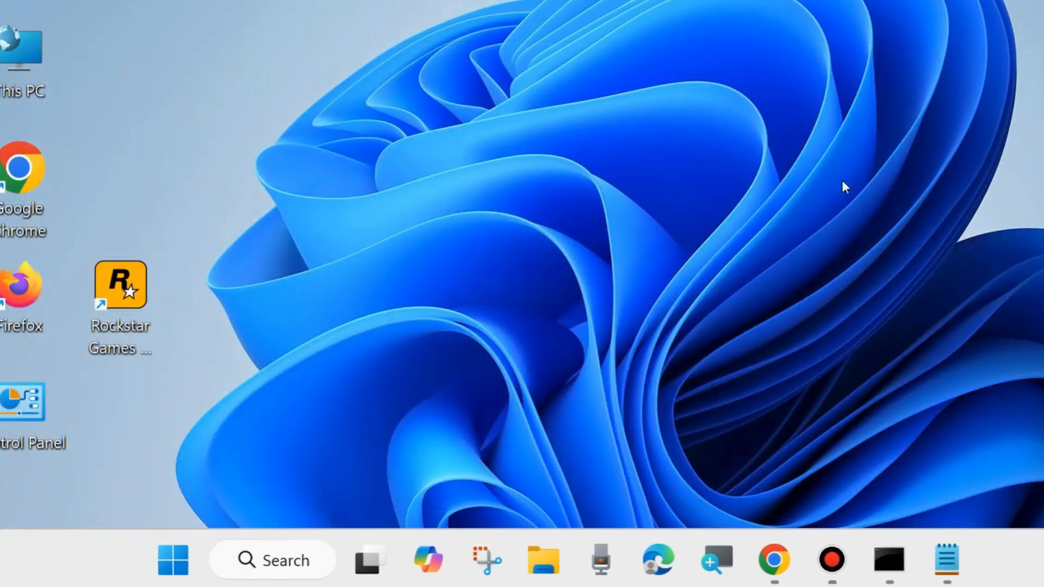